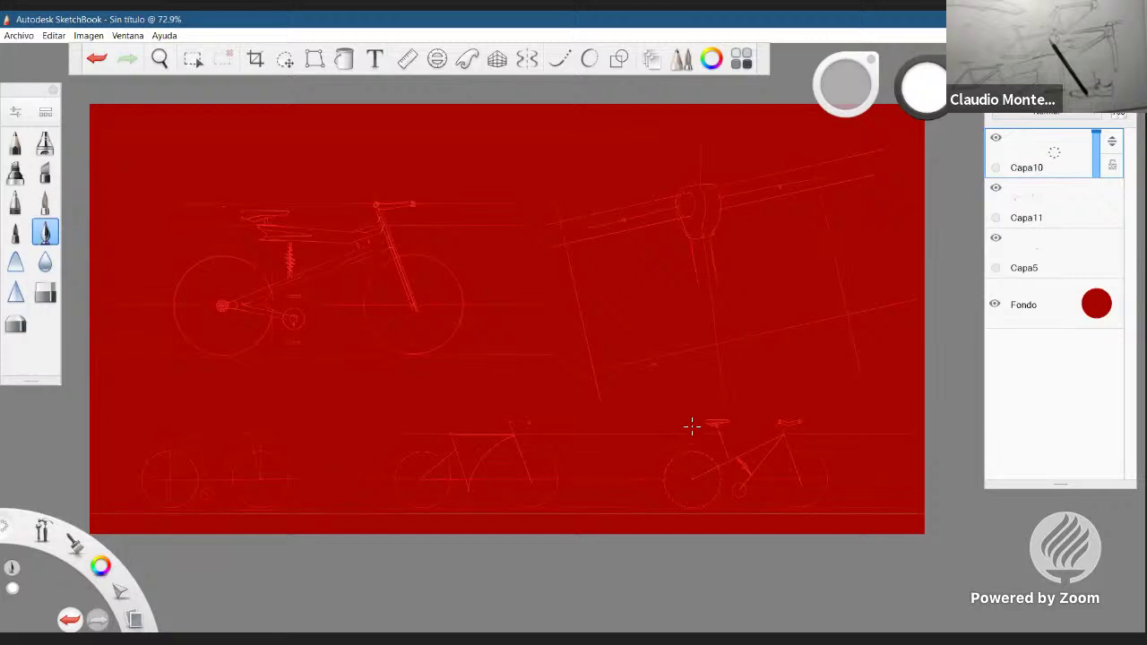
- Hide layers Capa5 and Capa11 so the ground line on Capa10 has clear space for a new drawing
key(space)
drag(399, 482, 685, 314)
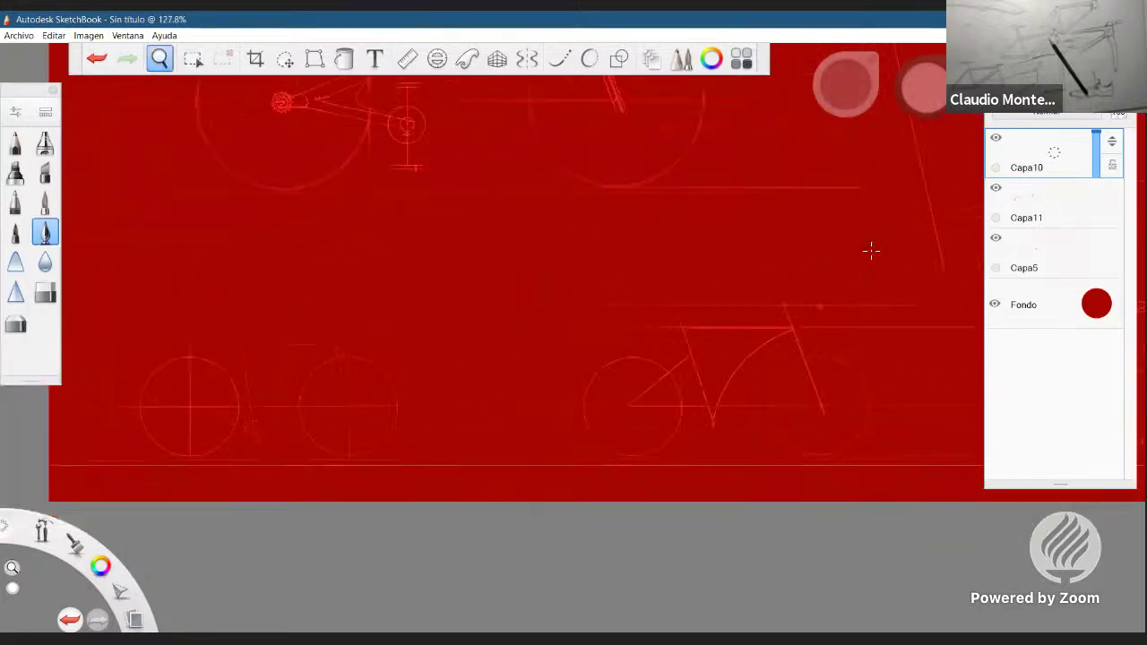
click(995, 239)
key(space)
drag(708, 249, 692, 365)
drag(692, 292, 684, 255)
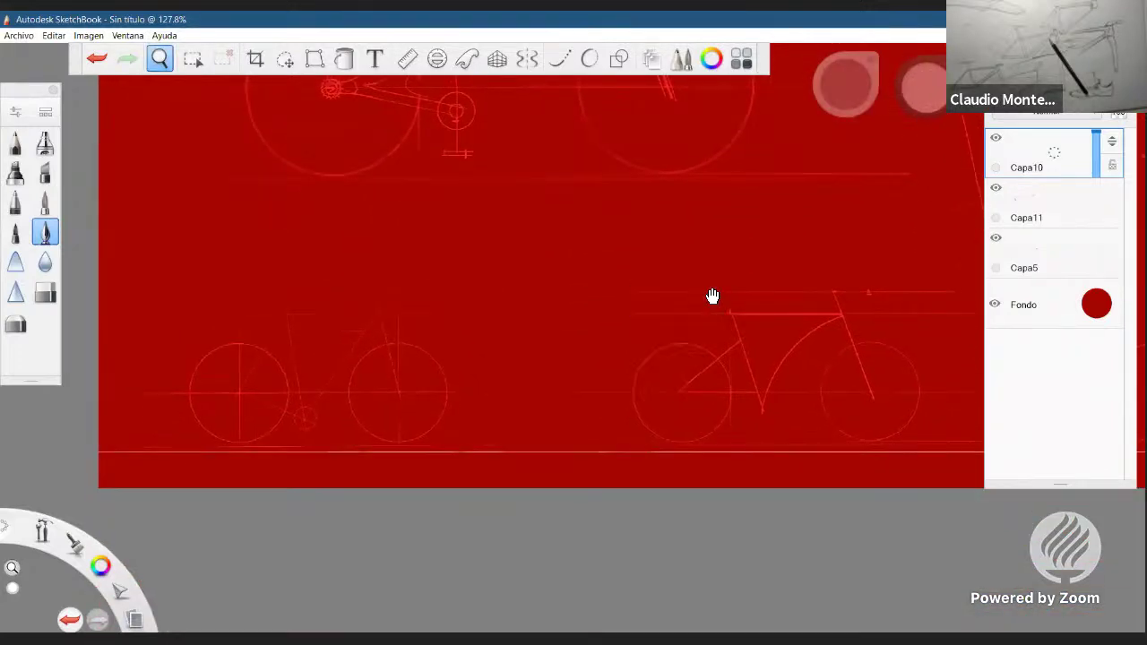
drag(711, 296, 756, 263)
click(995, 239)
click(995, 188)
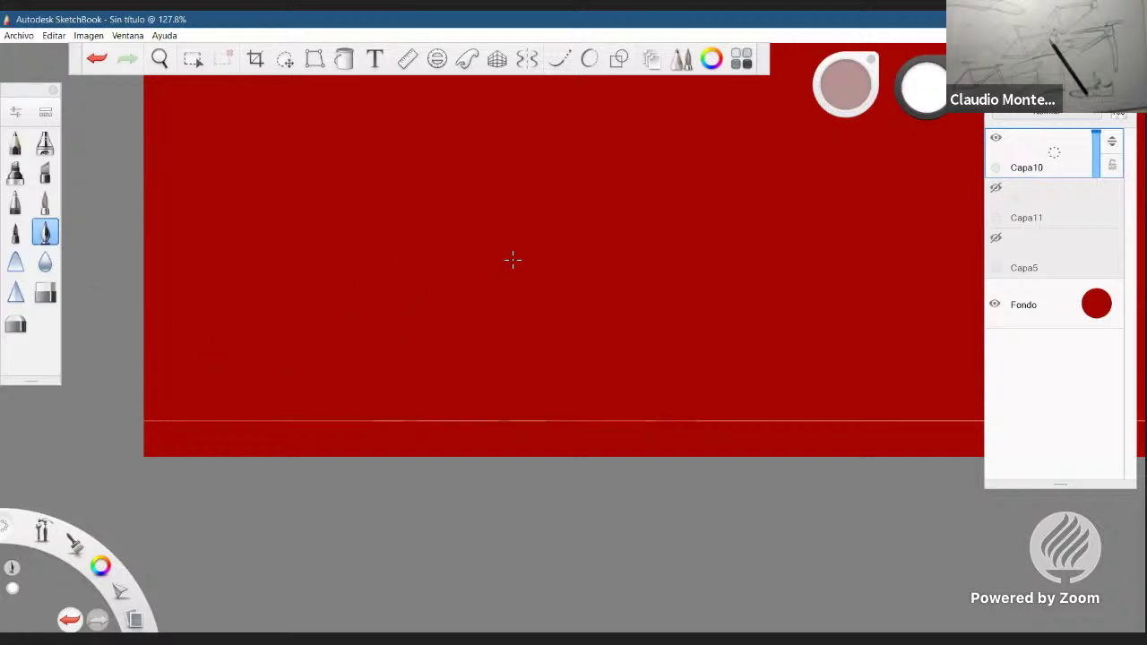
- Draw two equal wheel circles resting on the ground line with the ellipse guide, spaced apart as rear and front wheels
click(437, 59)
mouse_move(297, 226)
mouse_down()
mouse_move(233, 229)
mouse_move(298, 226)
mouse_move(261, 287)
mouse_move(254, 360)
mouse_move(392, 338)
mouse_move(367, 361)
mouse_up()
drag(254, 360, 269, 361)
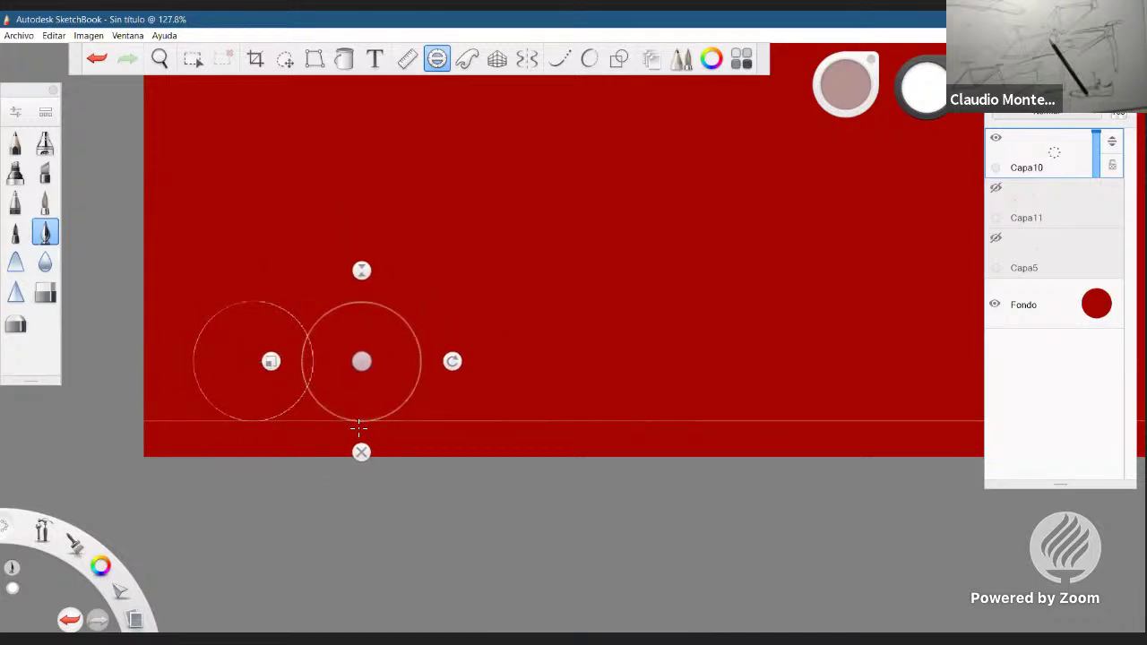
mouse_move(361, 361)
mouse_down()
mouse_move(463, 350)
mouse_move(444, 359)
mouse_up()
mouse_move(435, 422)
mouse_down()
mouse_move(408, 314)
mouse_move(458, 418)
mouse_up()
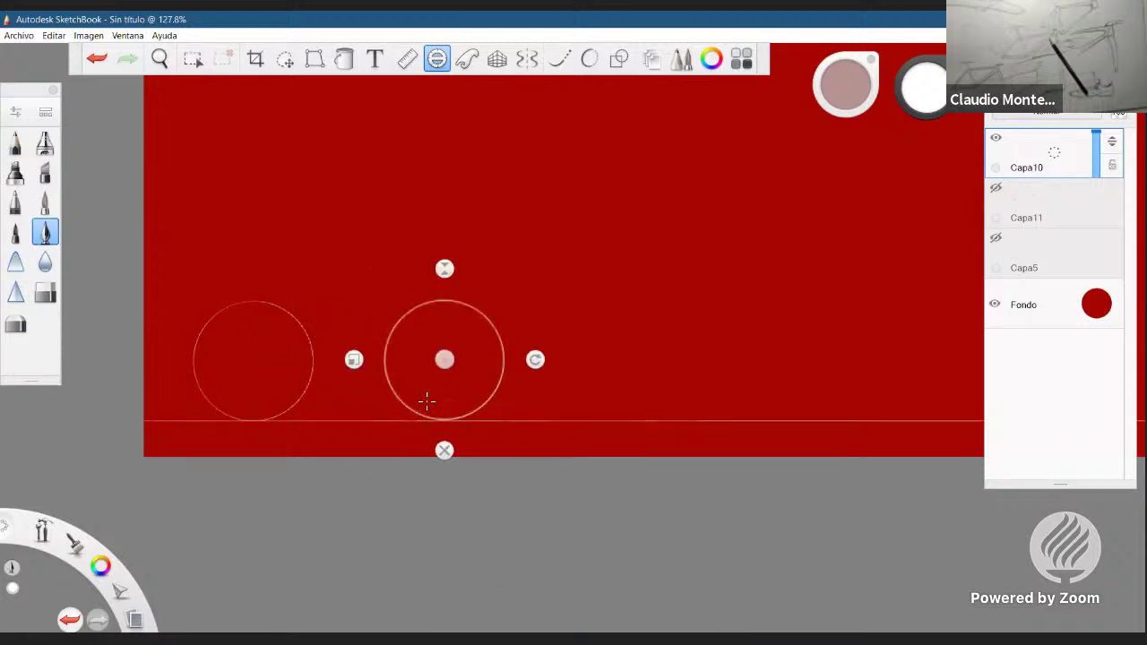
click(444, 450)
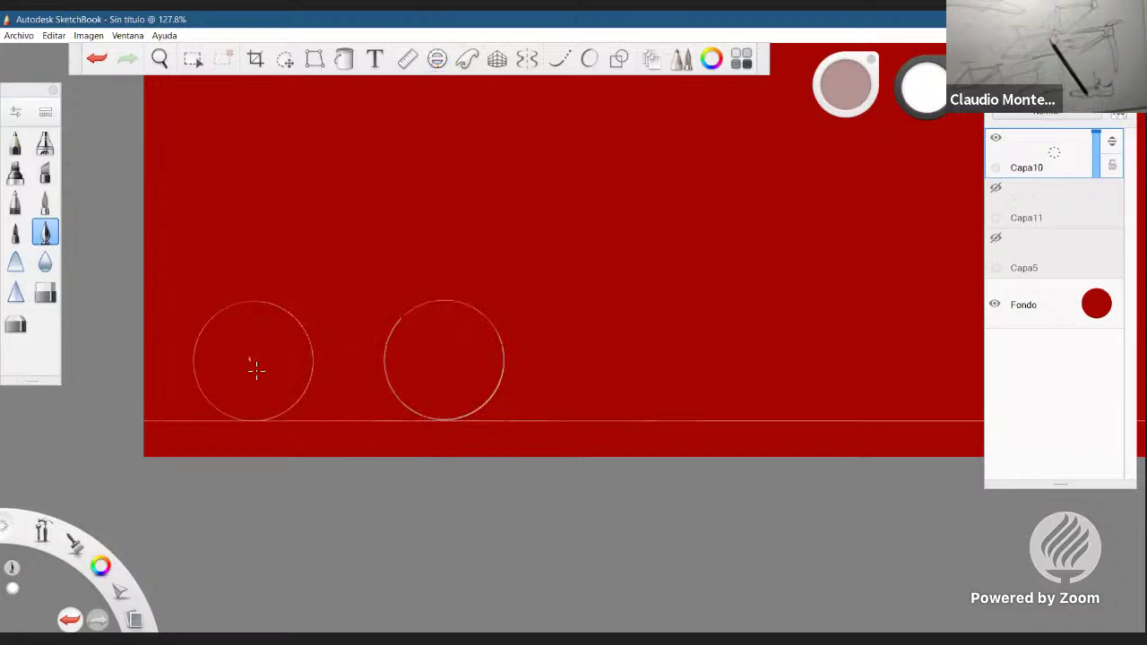
- Draw a horizontal line joining the two wheel centres and mark the pedal axle point slightly below it between the wheels
drag(250, 356, 457, 360)
click(328, 385)
- Raise the ellipse guide by one wheel radius above the front wheel and draw a horizontal height line at its upper edge
click(437, 63)
drag(449, 365, 448, 304)
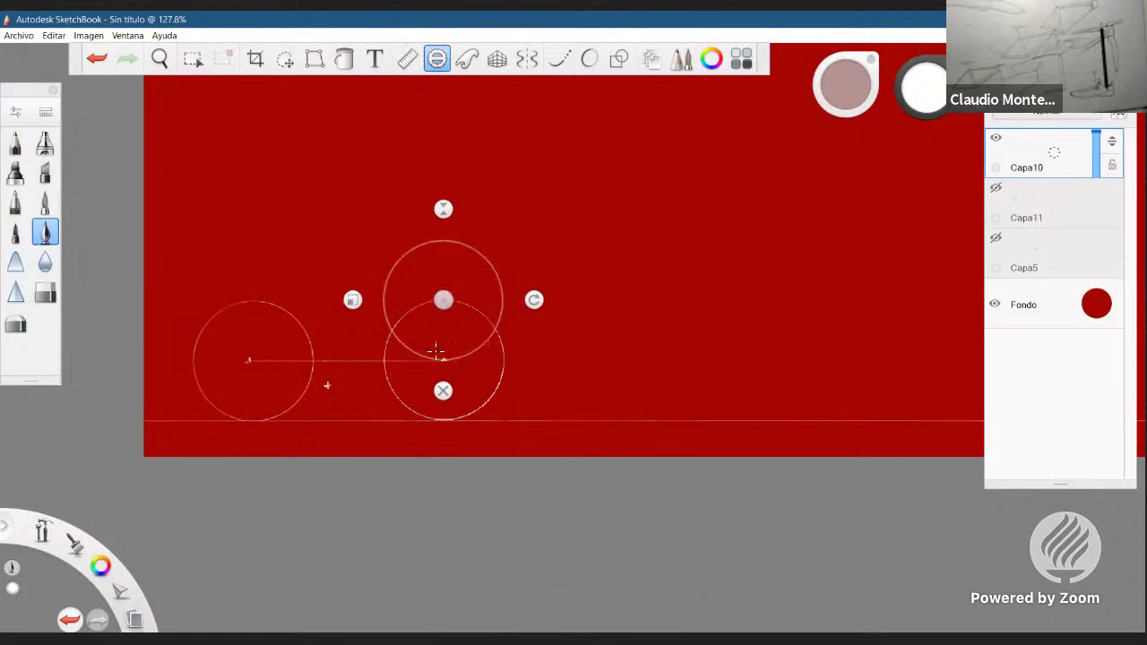
key(e)
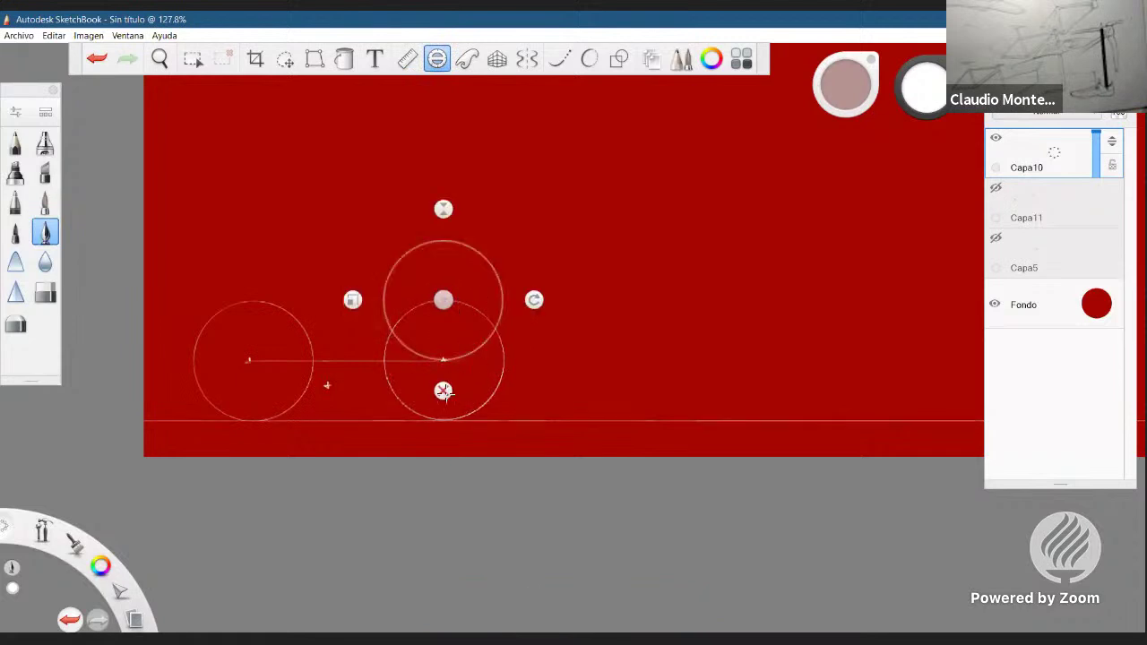
click(443, 388)
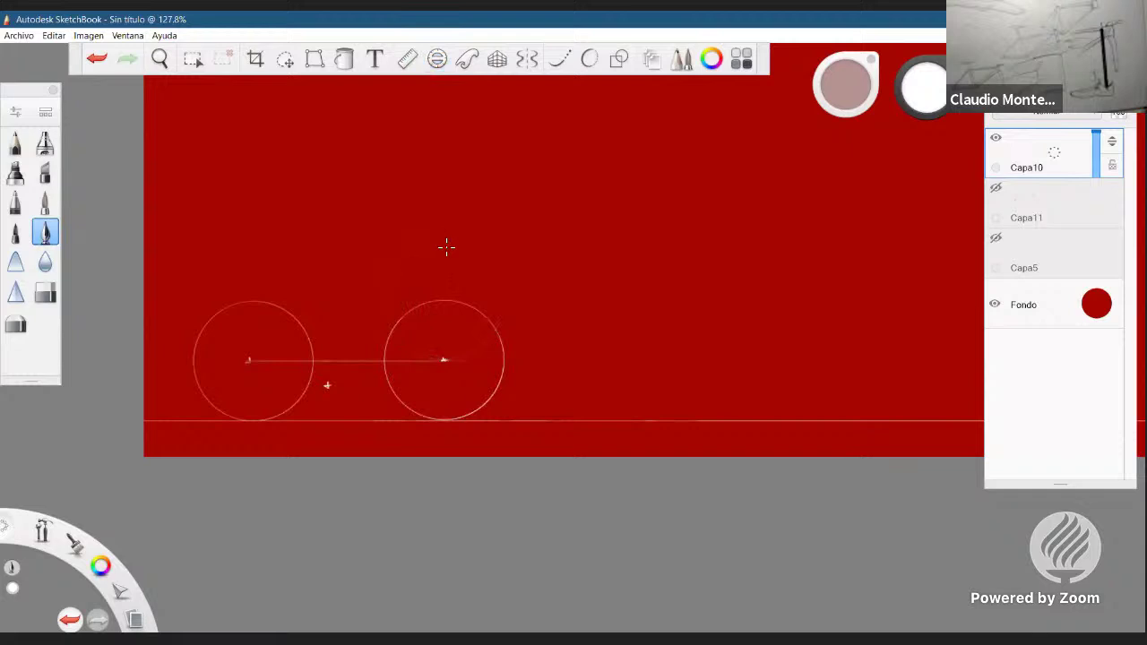
drag(172, 243, 488, 243)
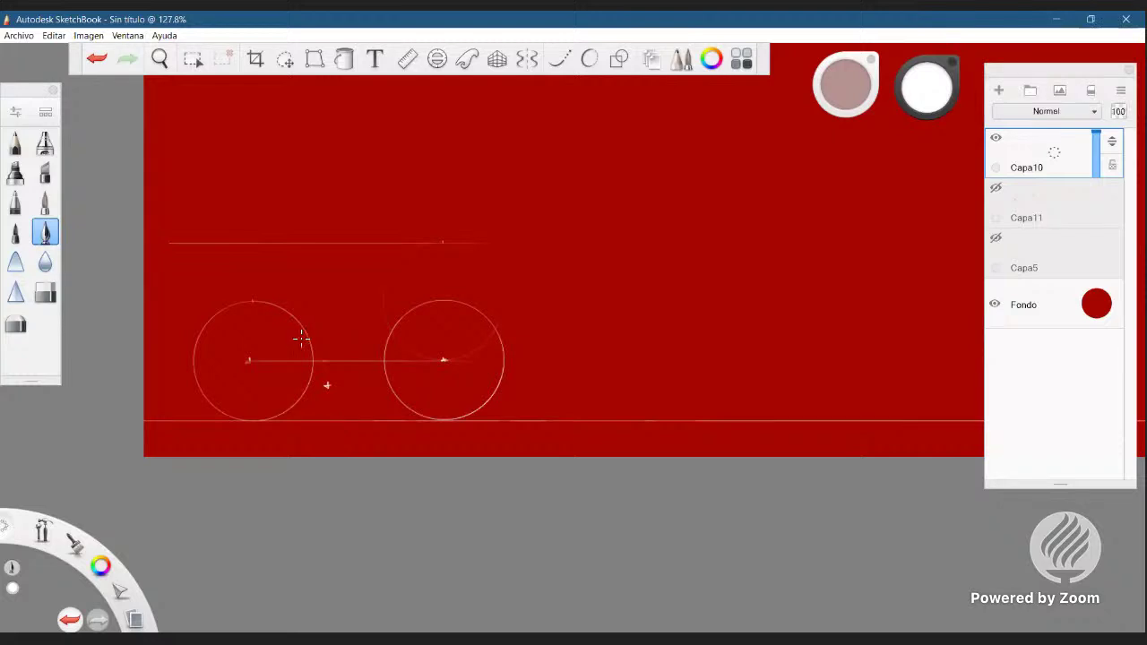
- Mark points above the rear wheel and on the height line, and draw a vertical line down through the rear wheel's centre
click(248, 270)
click(401, 243)
key(space)
drag(557, 323, 527, 312)
drag(468, 340, 504, 361)
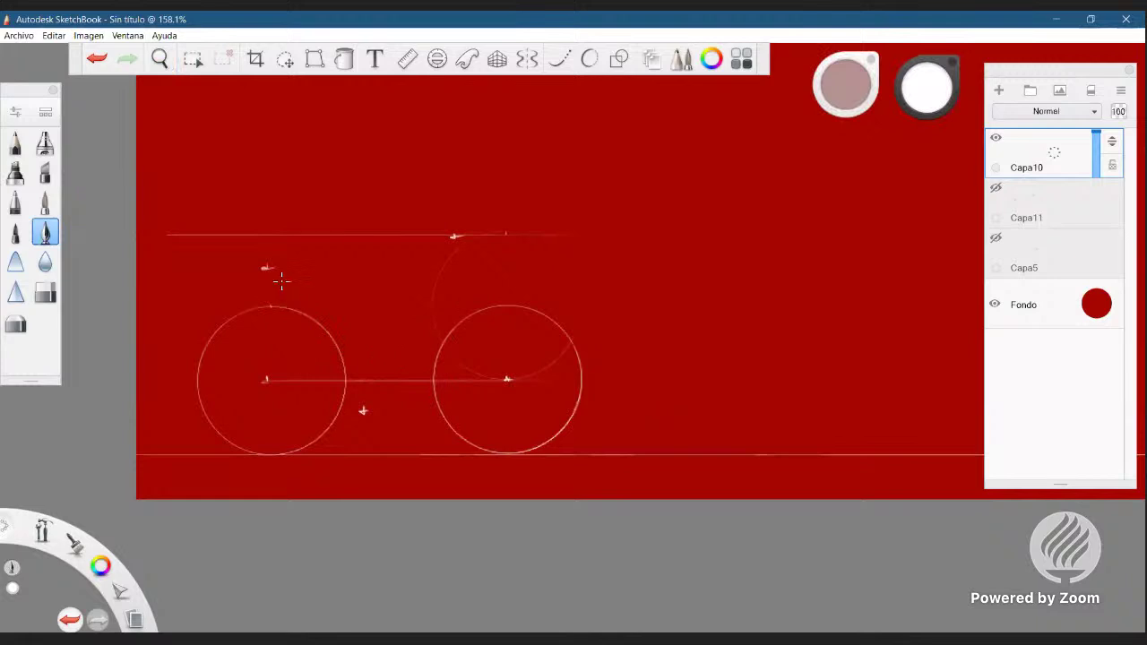
drag(267, 267, 267, 443)
- Match the ellipse guide to the rear wheel and slide it between the wheels to check their spacing
click(437, 59)
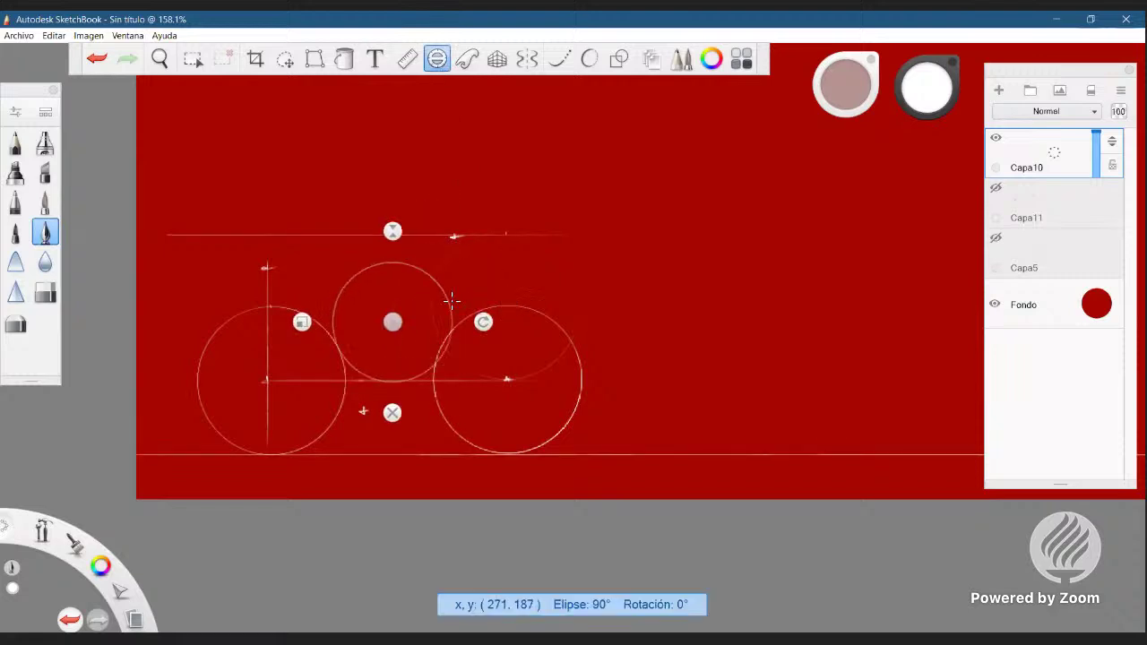
drag(451, 300, 269, 385)
drag(189, 386, 162, 384)
drag(269, 383, 269, 381)
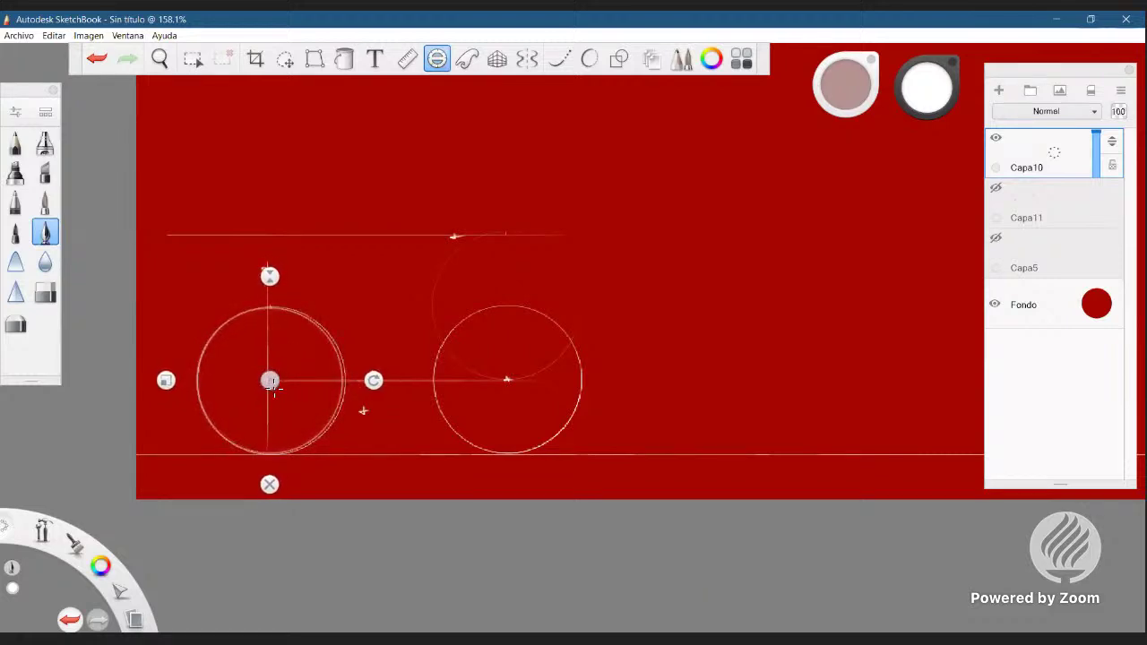
drag(166, 381, 184, 383)
drag(269, 381, 421, 381)
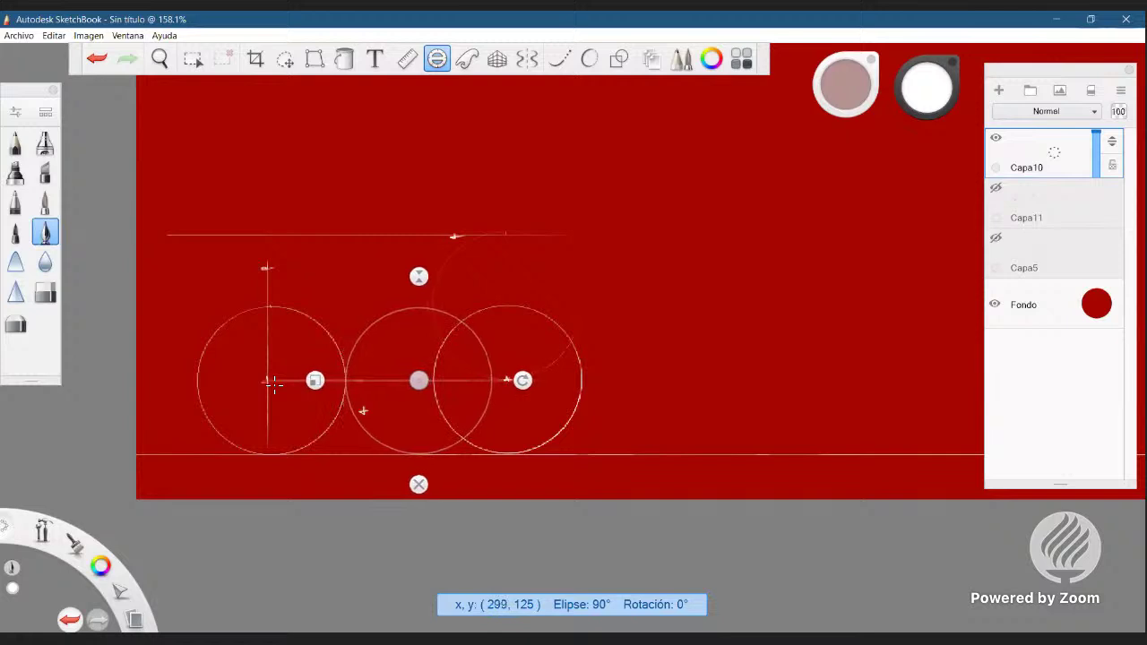
drag(421, 381, 391, 382)
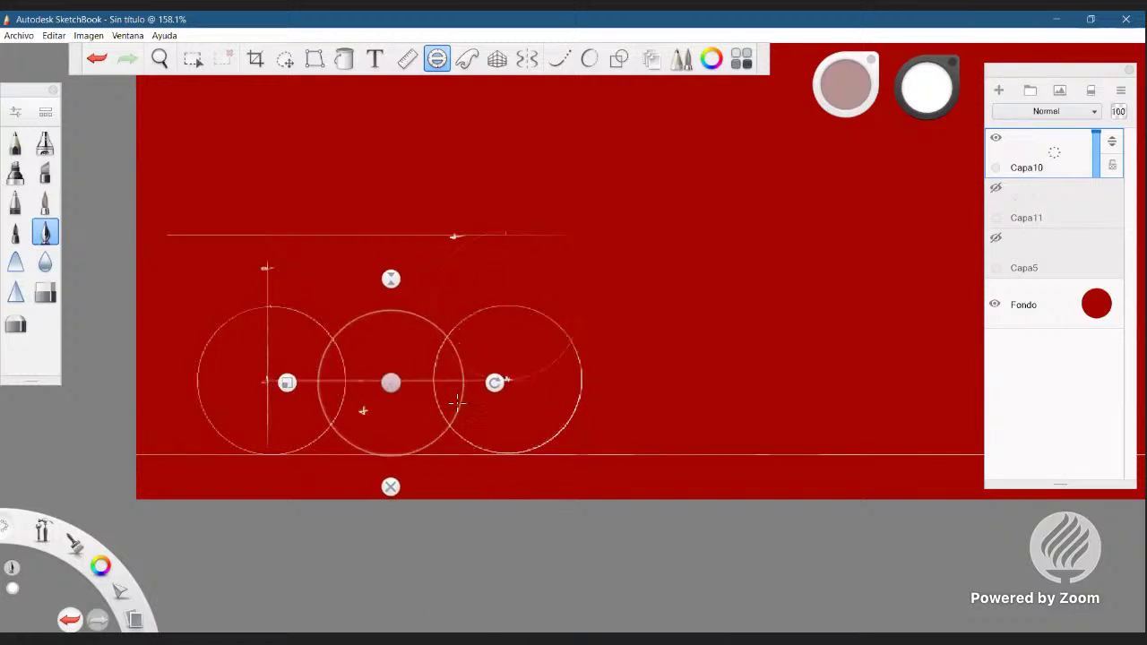
click(390, 486)
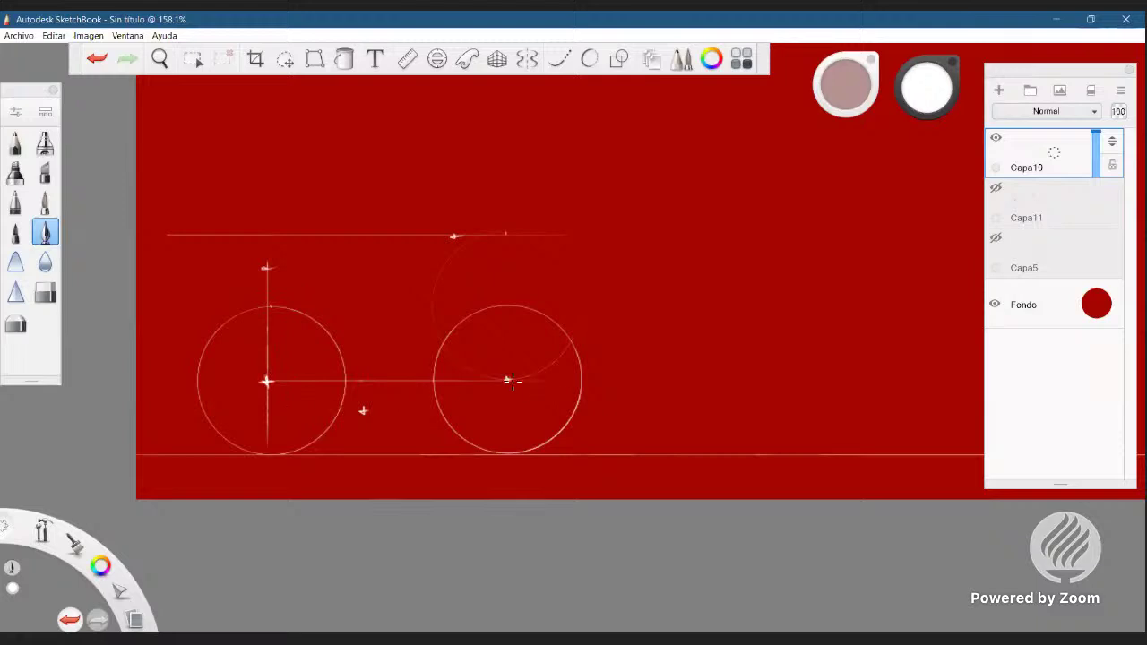
- Reinforce the cross marks at the front axle, the pedal axle, the height line and the point above the rear wheel
click(506, 379)
click(364, 412)
drag(457, 237, 463, 238)
click(269, 267)
drag(260, 220, 261, 226)
key(ctrl+z)
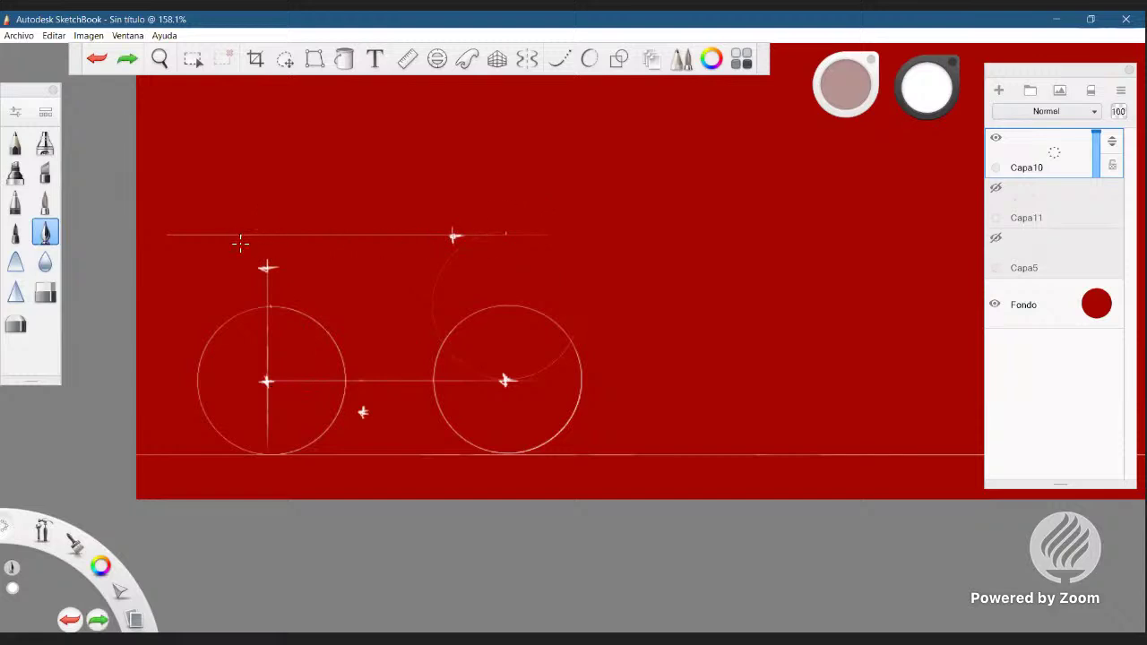
- Place the wheel-sized ellipse guide above the front axle to check the height line against the wheel diameter
click(436, 58)
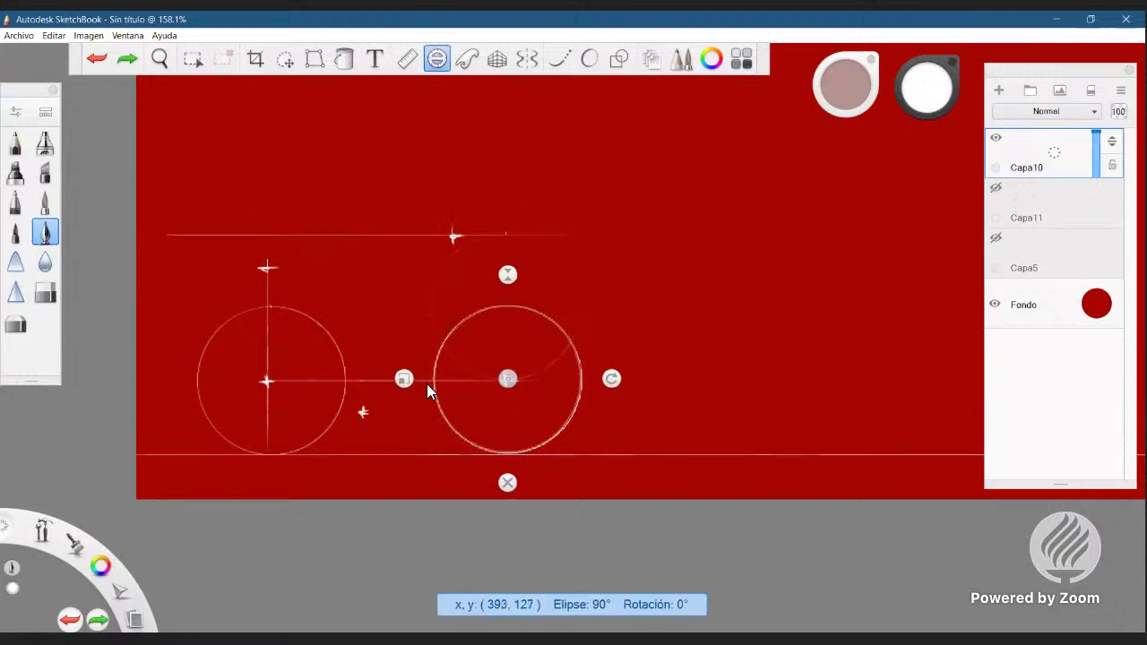
mouse_move(502, 301)
mouse_down()
mouse_move(272, 306)
mouse_move(520, 317)
mouse_move(500, 308)
mouse_up()
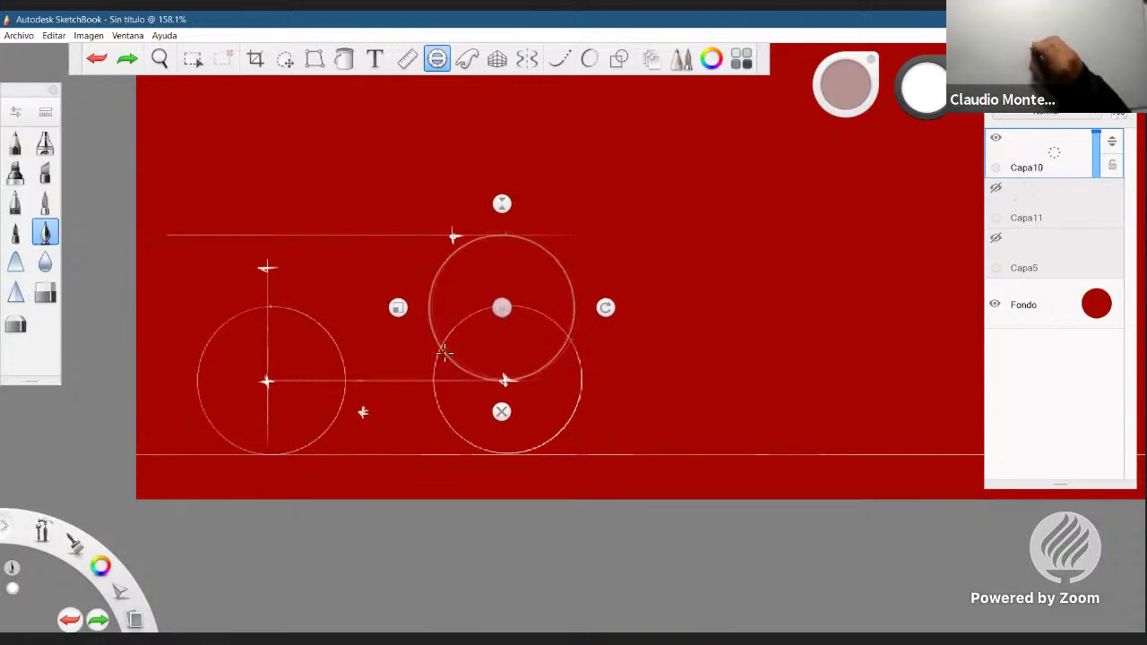
drag(544, 353, 509, 240)
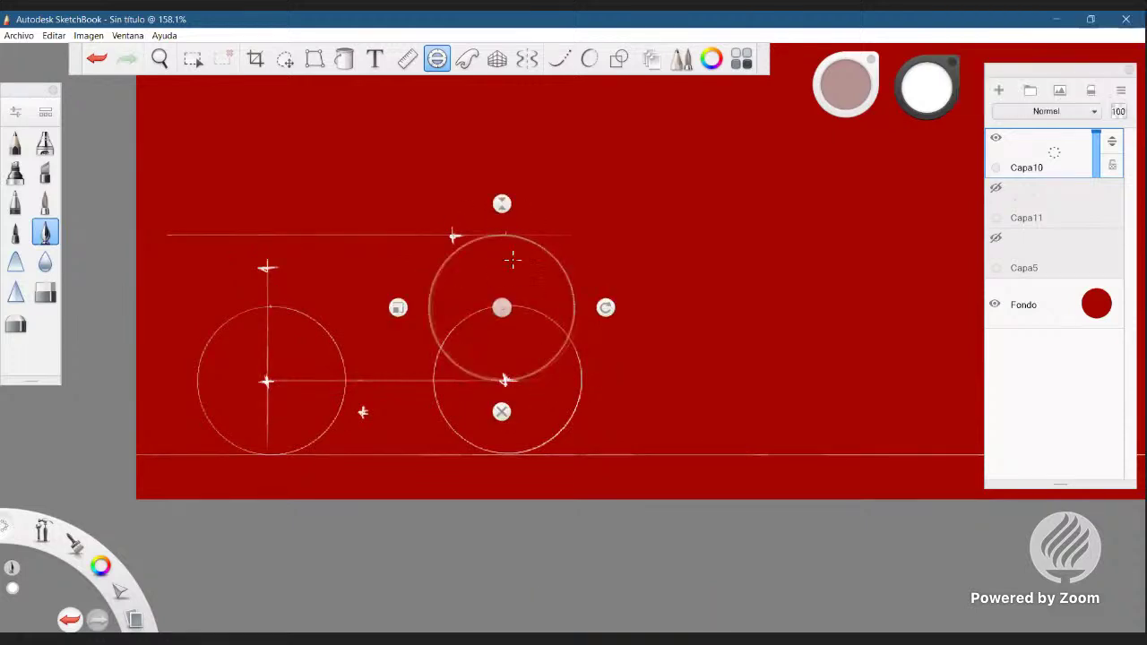
drag(501, 307, 500, 299)
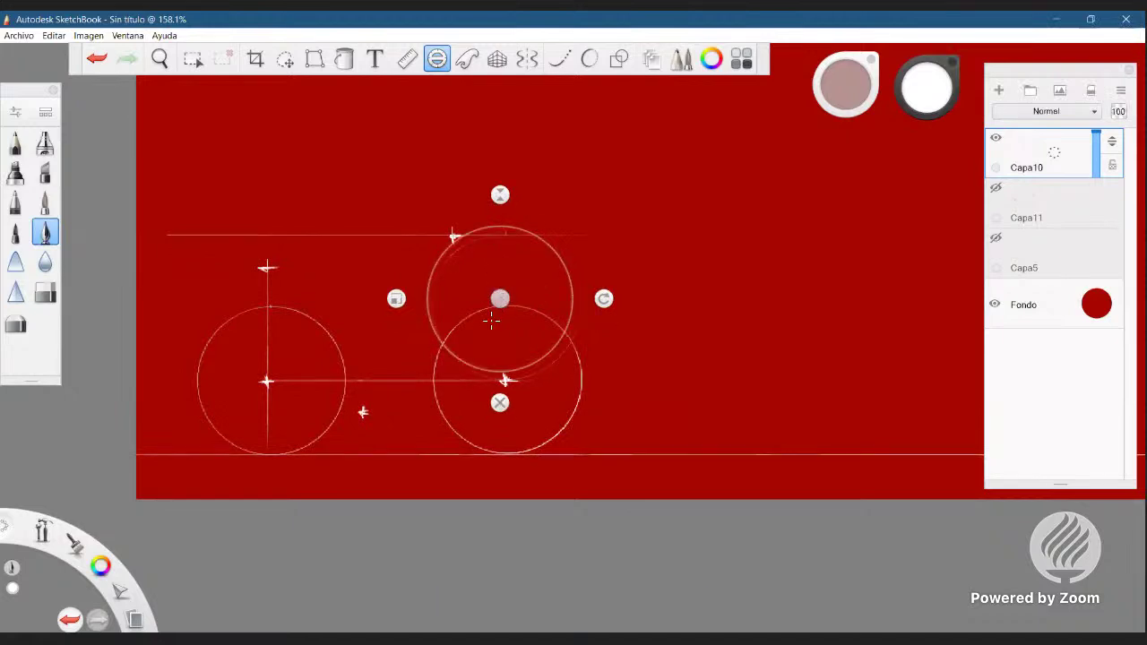
click(500, 403)
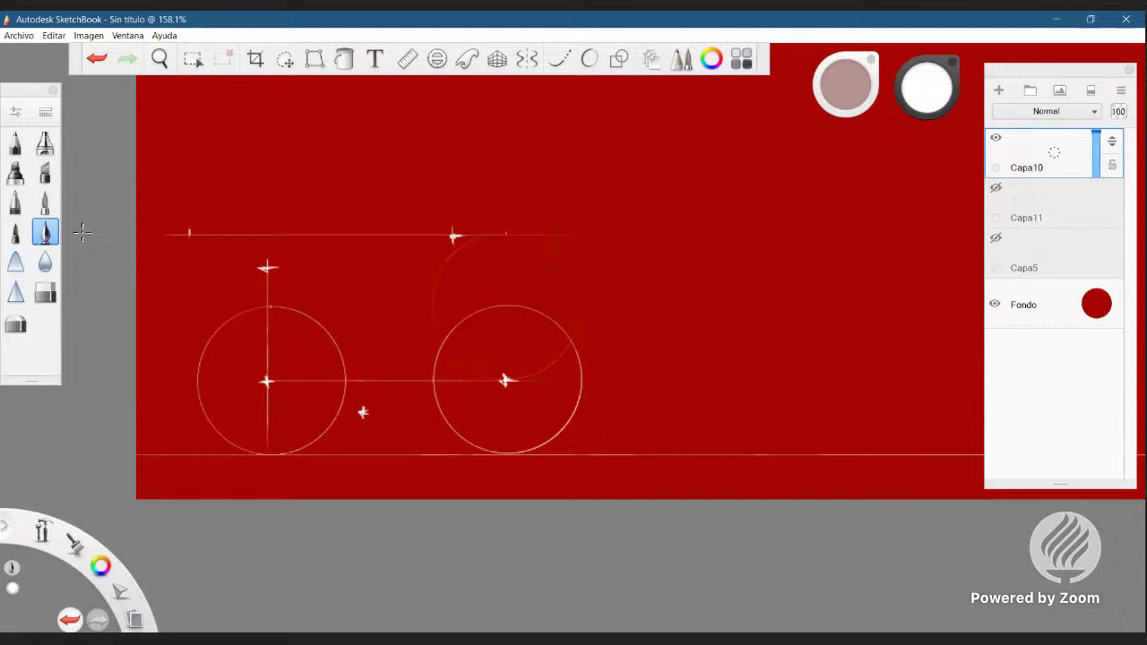
- Draw the slanted seat tube along the ruler, from above the height line down through the pedal axle mark
click(407, 64)
drag(780, 337, 387, 346)
drag(412, 451, 292, 400)
drag(416, 256, 338, 278)
click(350, 346)
click(412, 61)
drag(307, 400, 334, 422)
mouse_move(282, 279)
mouse_down()
mouse_move(303, 267)
mouse_move(353, 361)
mouse_move(365, 428)
mouse_up()
- Draw the slanted fork line along the ruler through the height-line mark and the front axle
mouse_move(324, 226)
mouse_down()
mouse_move(363, 430)
mouse_move(476, 391)
mouse_up()
mouse_move(451, 240)
mouse_down()
mouse_move(479, 394)
mouse_move(475, 385)
mouse_up()
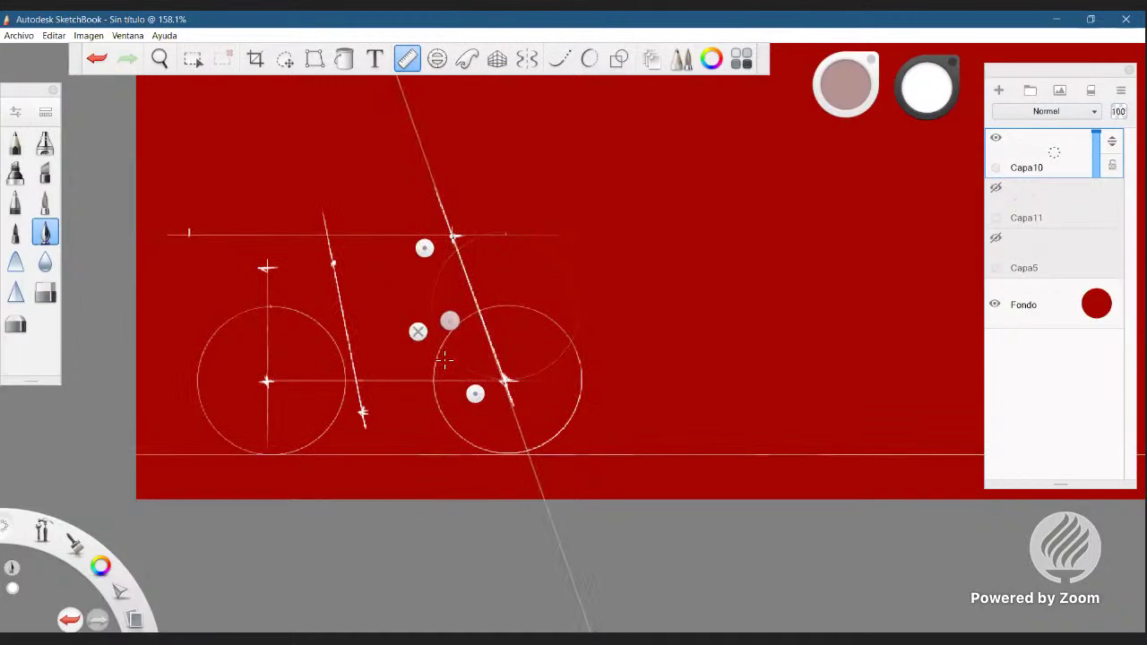
click(419, 332)
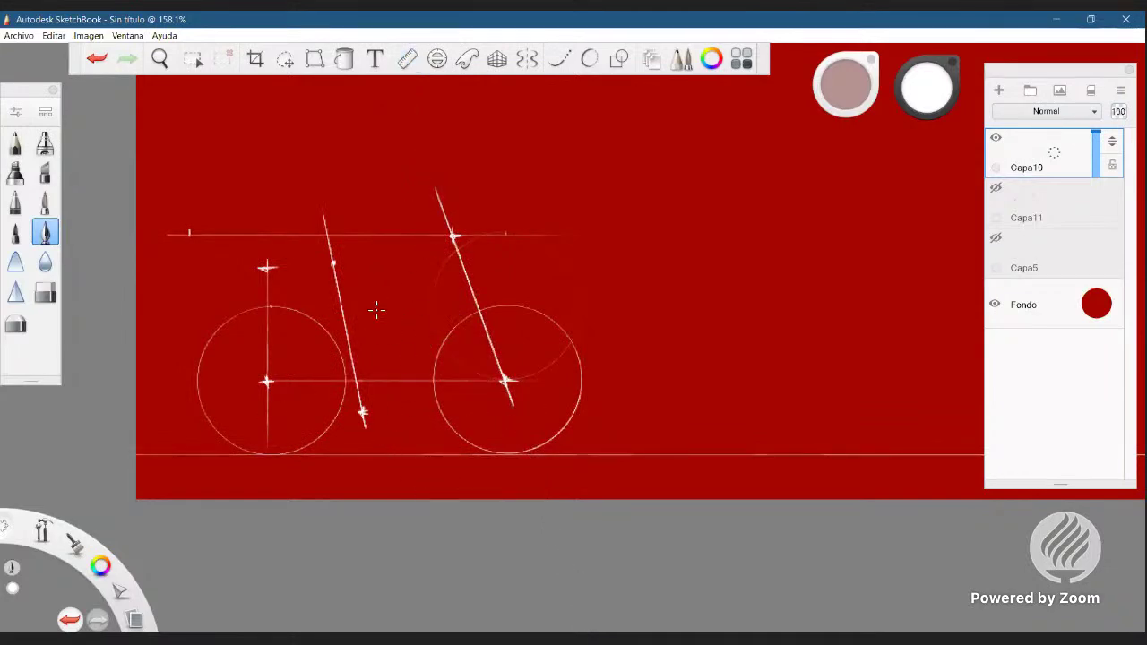
- Draw two ruler lines from the rear axle, one to the pedal axle and one up to the seat tube
click(409, 61)
drag(454, 322, 270, 358)
drag(294, 433, 297, 383)
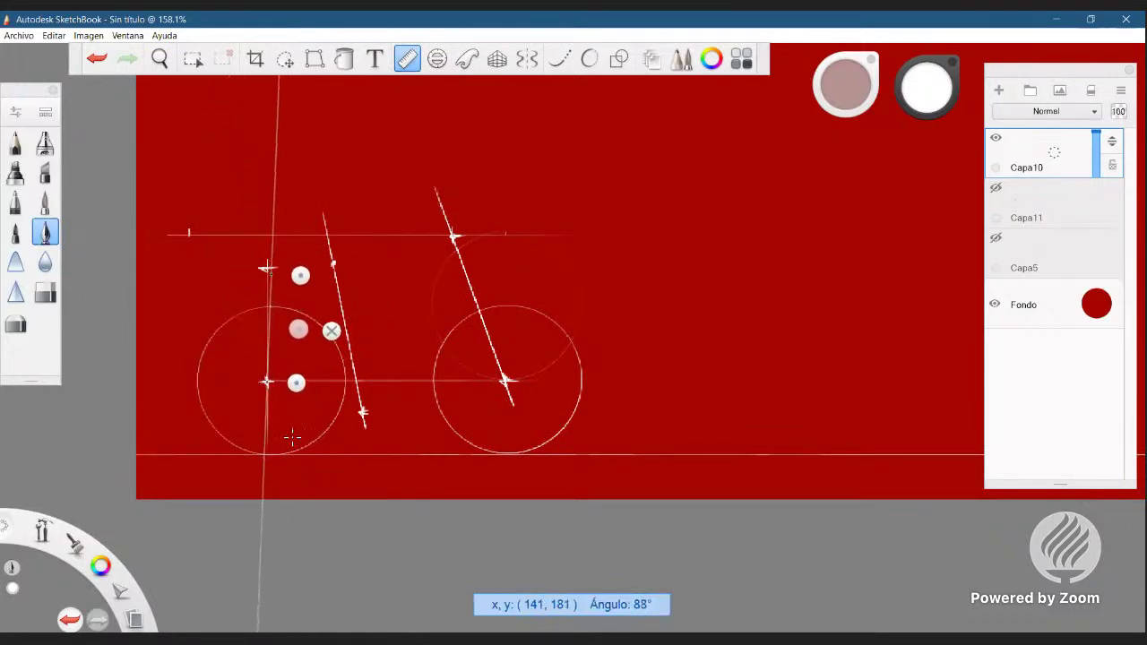
drag(301, 277, 349, 435)
mouse_move(271, 386)
mouse_down()
mouse_move(337, 402)
mouse_move(349, 440)
mouse_move(366, 312)
mouse_move(338, 286)
mouse_up()
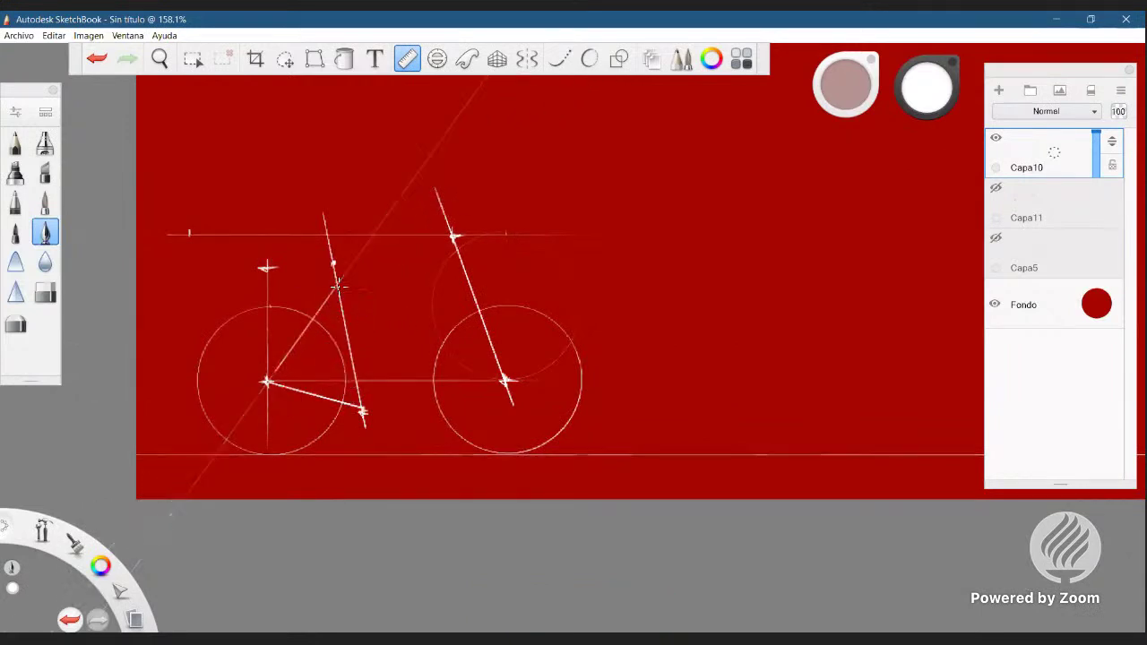
drag(268, 381, 337, 286)
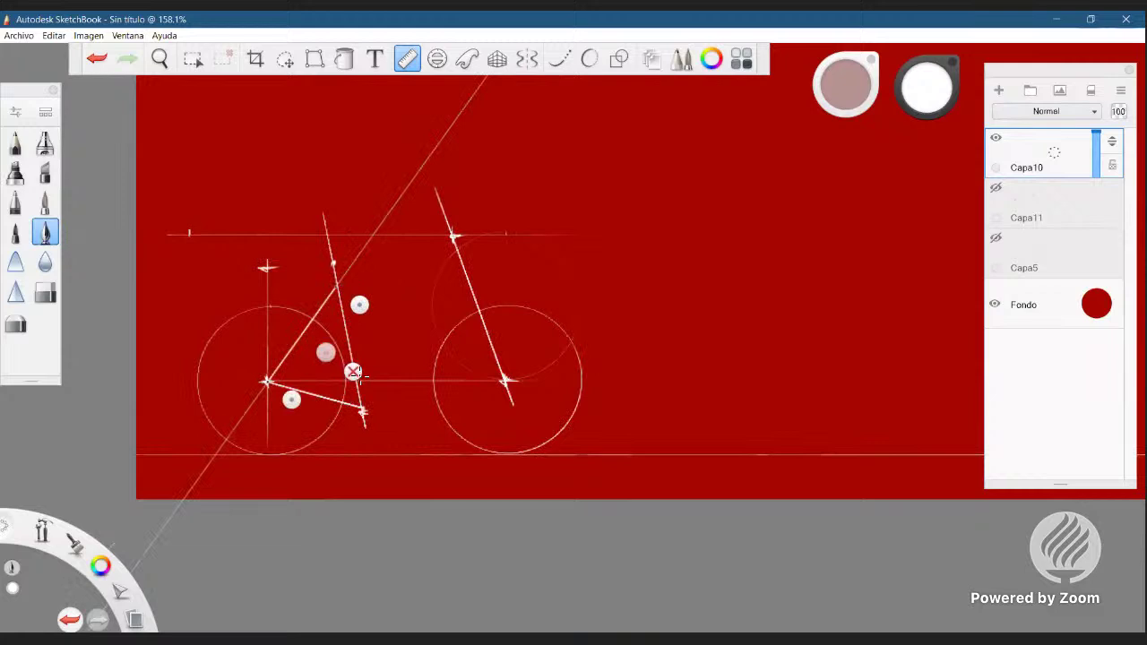
click(354, 372)
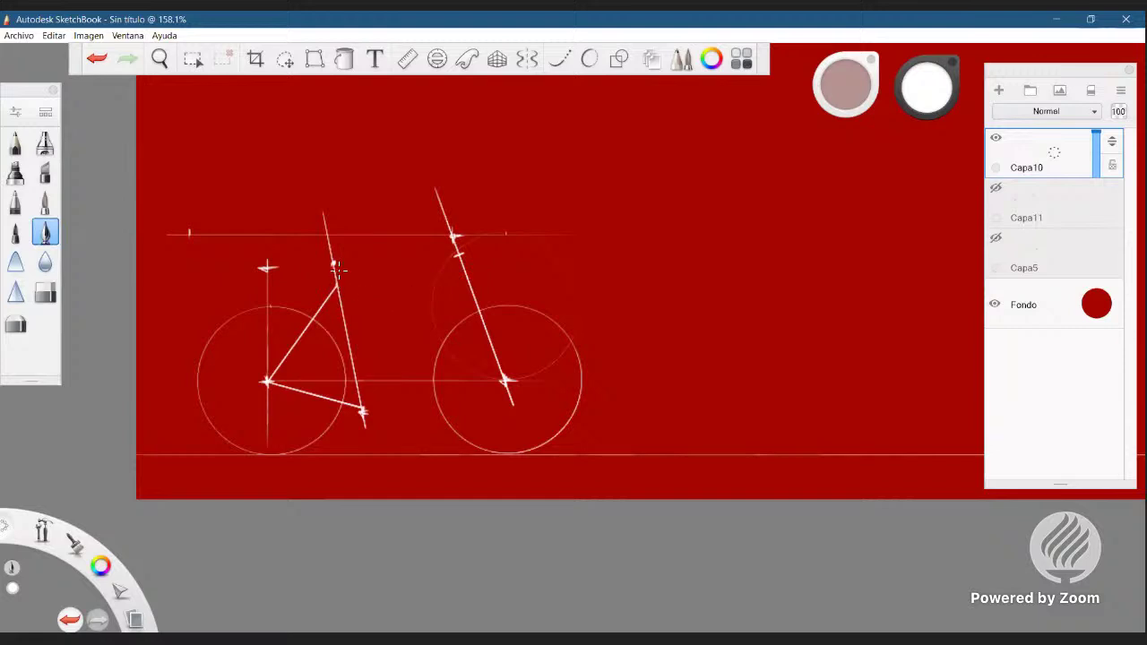
- Draw the top tube along the ruler, from the rear stay's junction with the seat tube up to the fork line
drag(338, 267, 455, 269)
key(ctrl+z)
click(414, 61)
drag(326, 357, 449, 319)
mouse_move(417, 368)
mouse_down()
mouse_move(359, 342)
mouse_move(422, 364)
mouse_move(374, 302)
mouse_move(337, 289)
mouse_move(457, 255)
mouse_up()
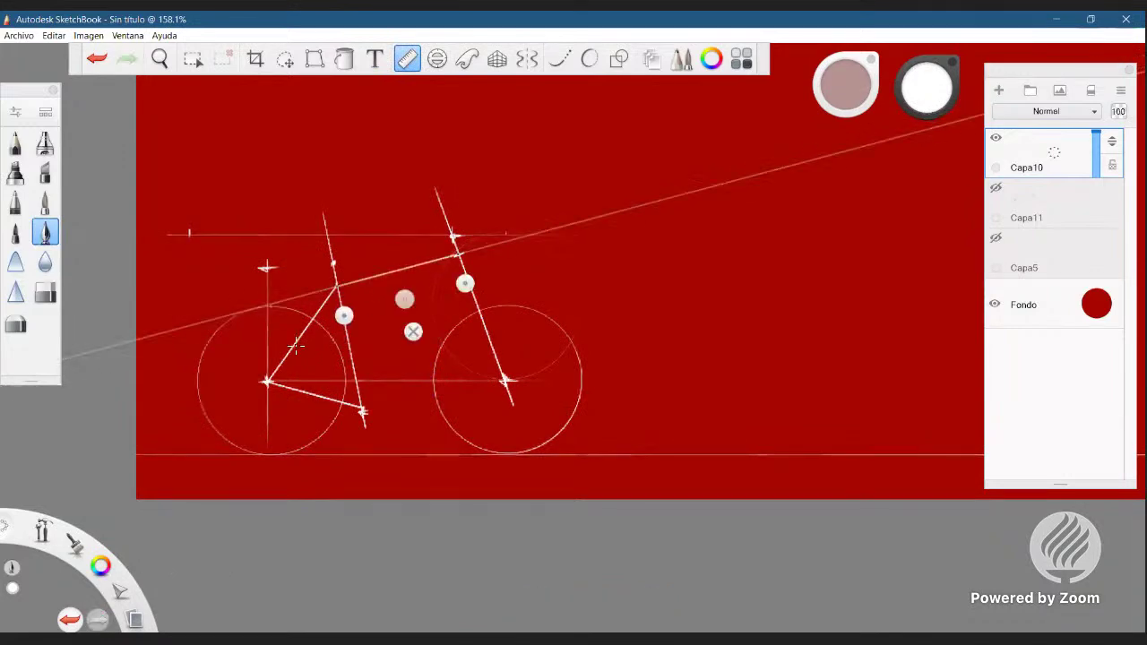
click(413, 332)
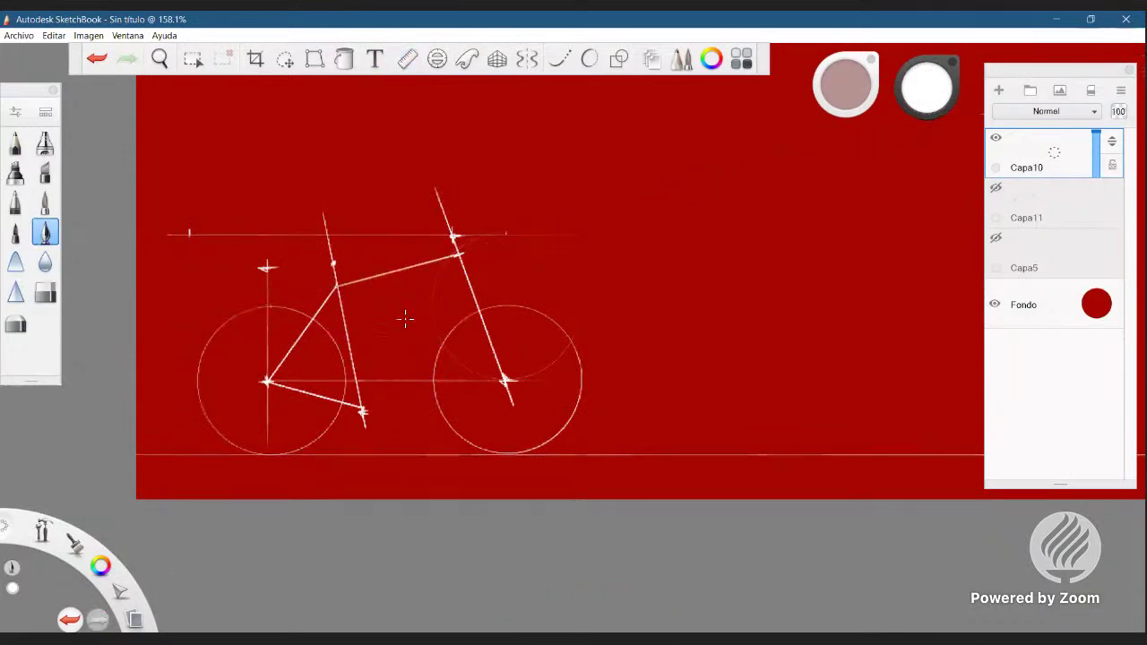
- Draw the down tube along the ruler, from the top tube's front end to the pedal axle
click(406, 63)
drag(343, 318, 387, 422)
drag(458, 257, 362, 410)
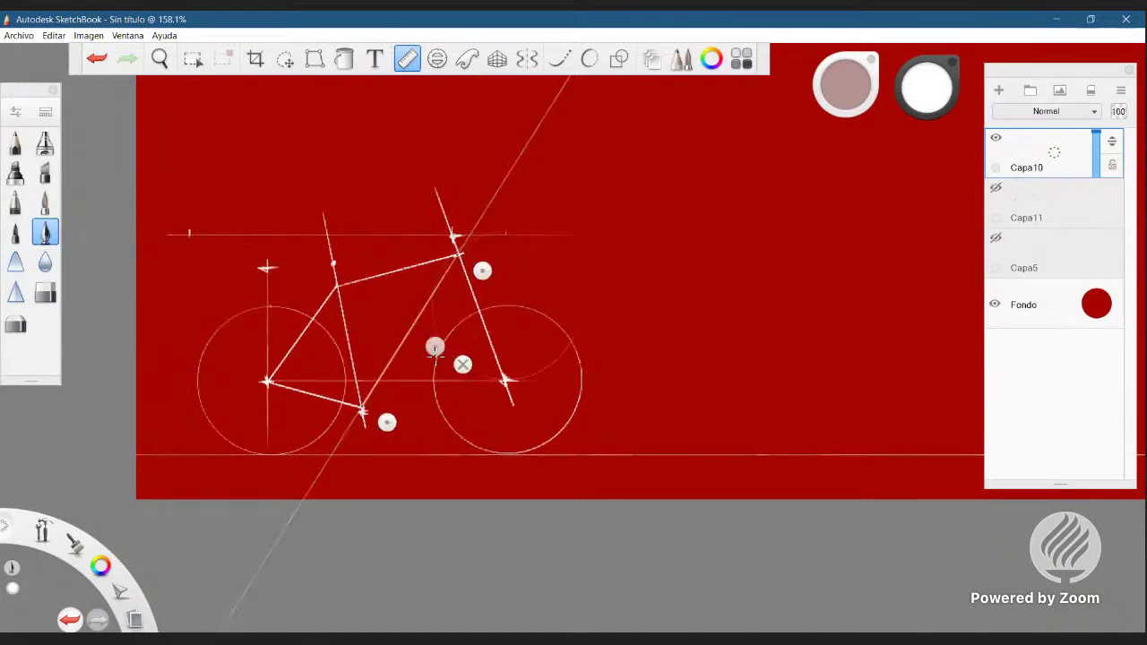
click(462, 364)
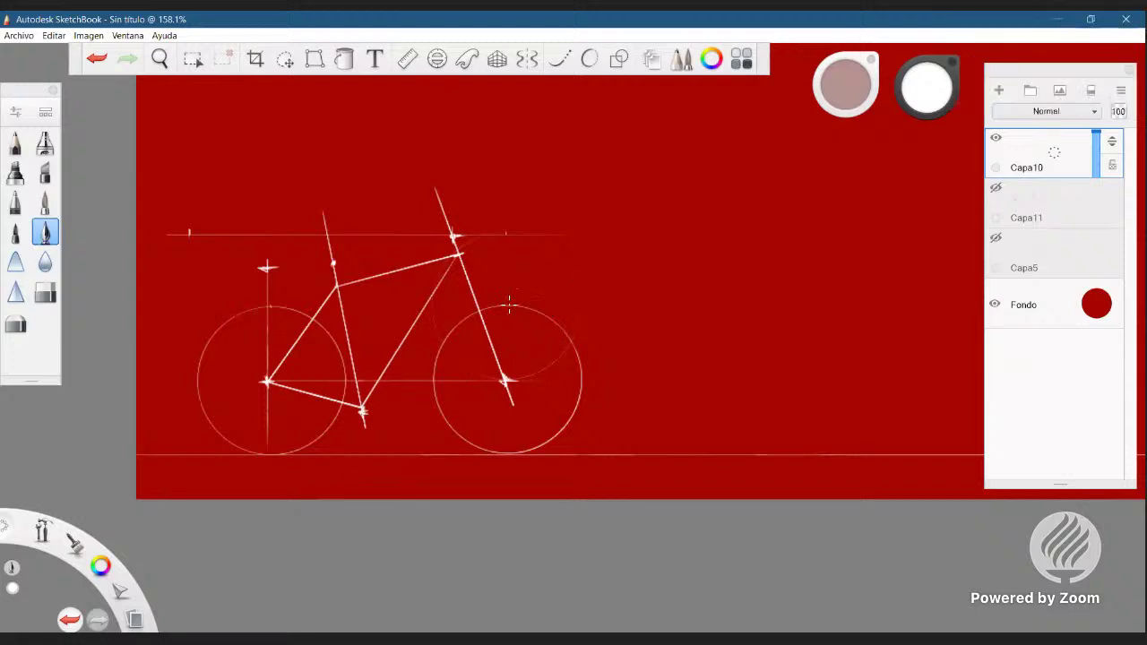
- Reinforce the cross marks at both wheel axles and the pedal axle
drag(504, 363, 527, 382)
drag(306, 249, 331, 238)
key(ctrl+z)
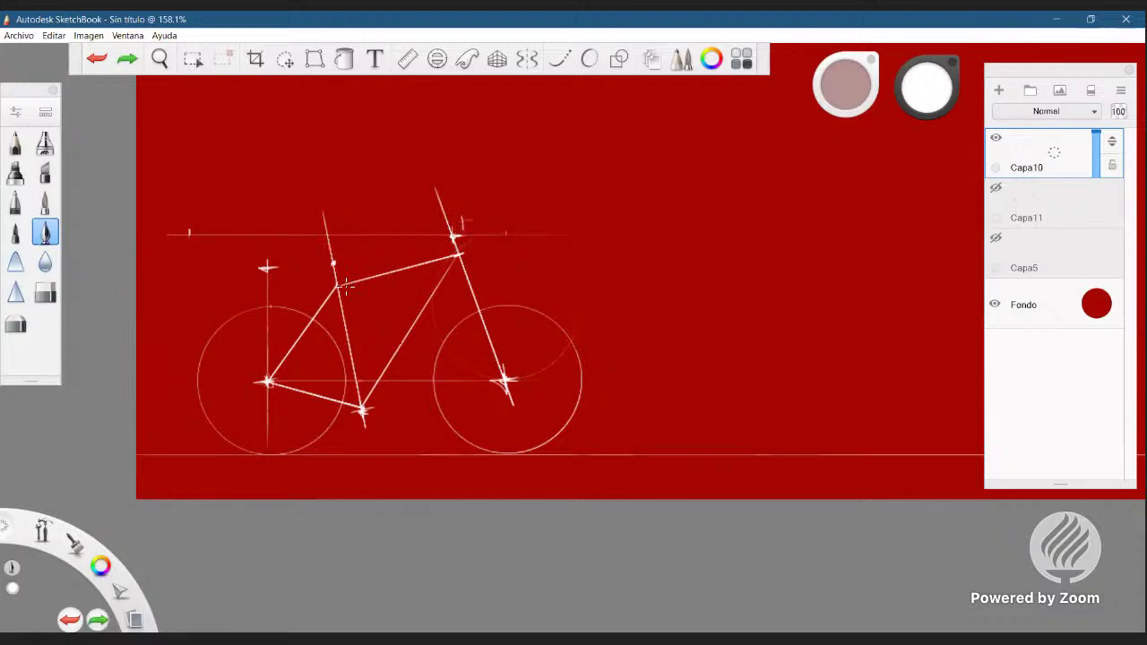
key(space)
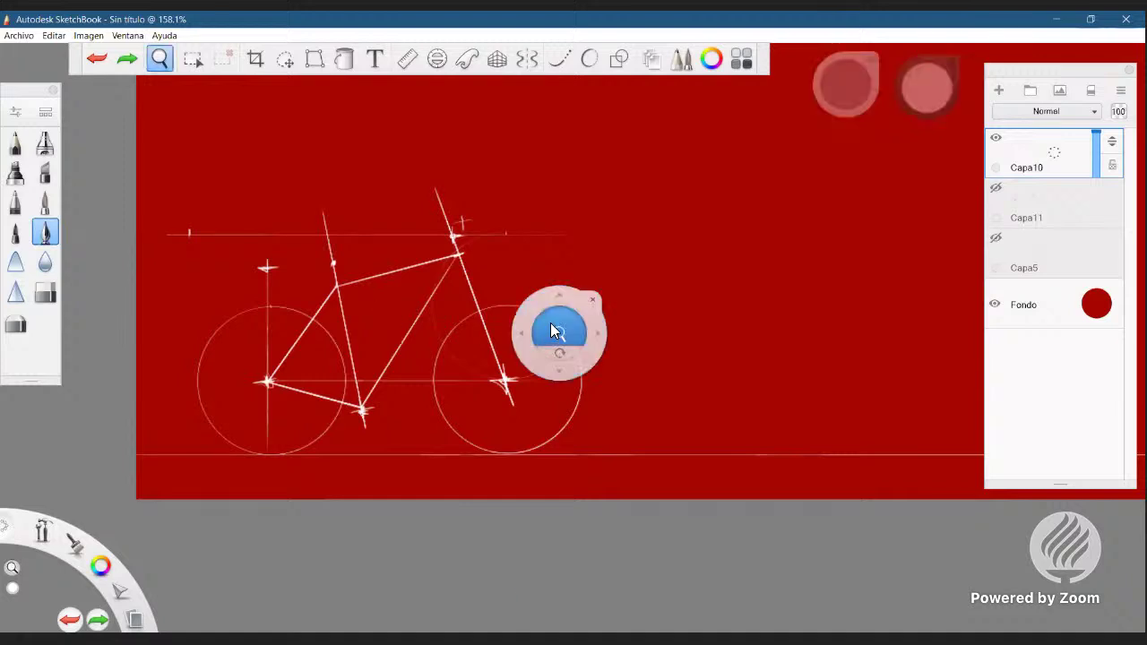
drag(550, 326, 513, 336)
drag(544, 370, 437, 352)
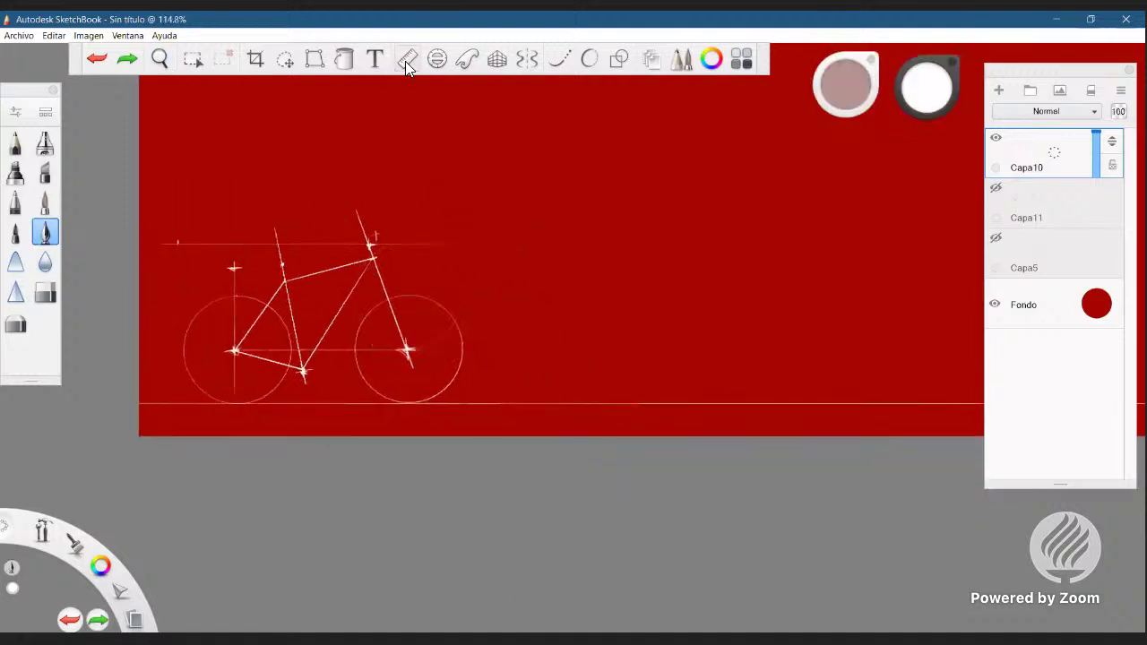
- Duplicate the bicycle sketch onto a new layer and place the copy beside the original on the same ground line
click(199, 58)
drag(138, 202, 503, 429)
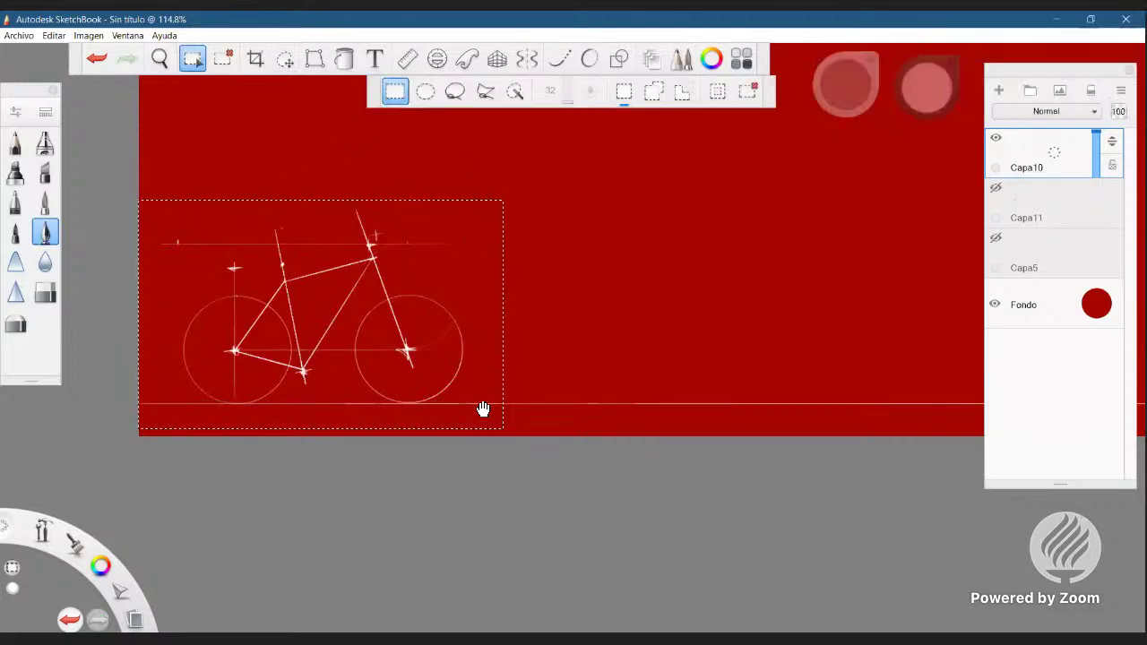
key(ctrl+v)
drag(380, 379, 758, 378)
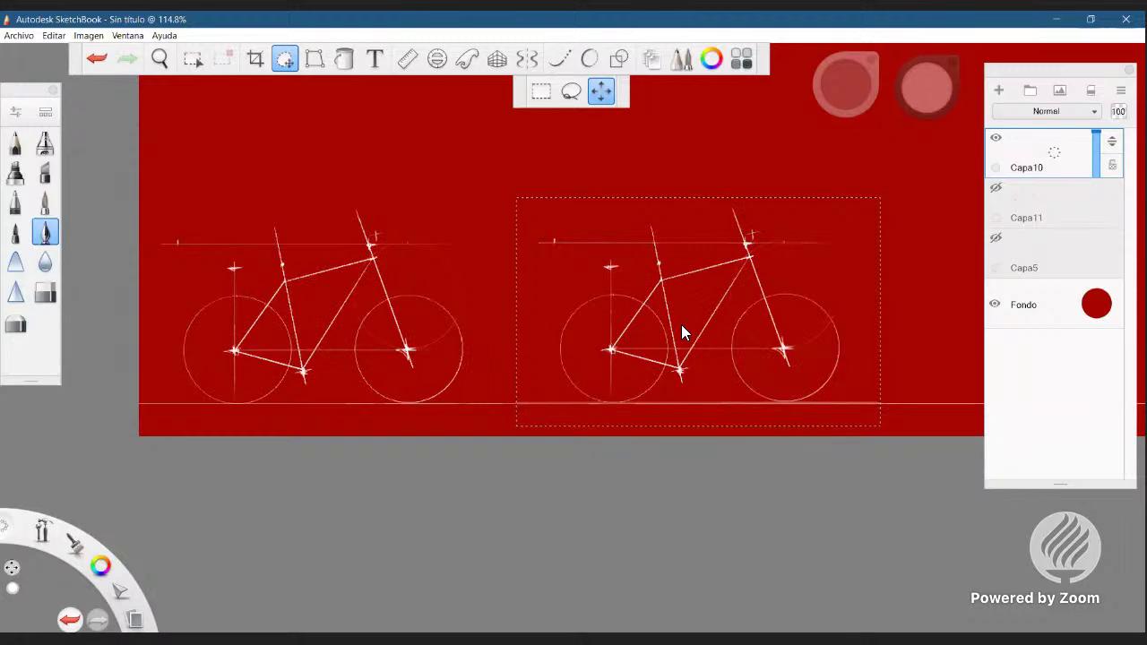
key(ctrl+v)
- Erase the rear stays, top tube and down tube from the copied bicycle, keeping its seat tube, fork line and axle marks
key(space)
mouse_move(652, 326)
mouse_down()
mouse_move(725, 318)
mouse_move(495, 309)
mouse_move(483, 270)
mouse_up()
scroll(727, 316, down, 5)
scroll(727, 315, up, 5)
click(45, 294)
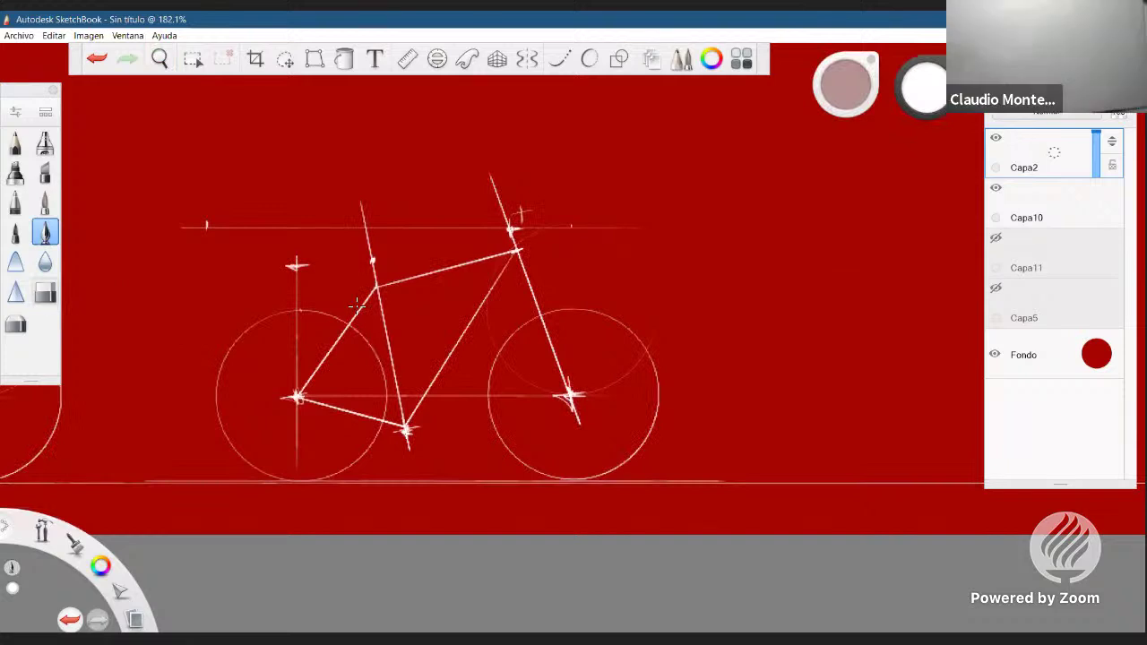
mouse_move(320, 367)
mouse_down()
mouse_move(299, 397)
mouse_move(321, 409)
mouse_up()
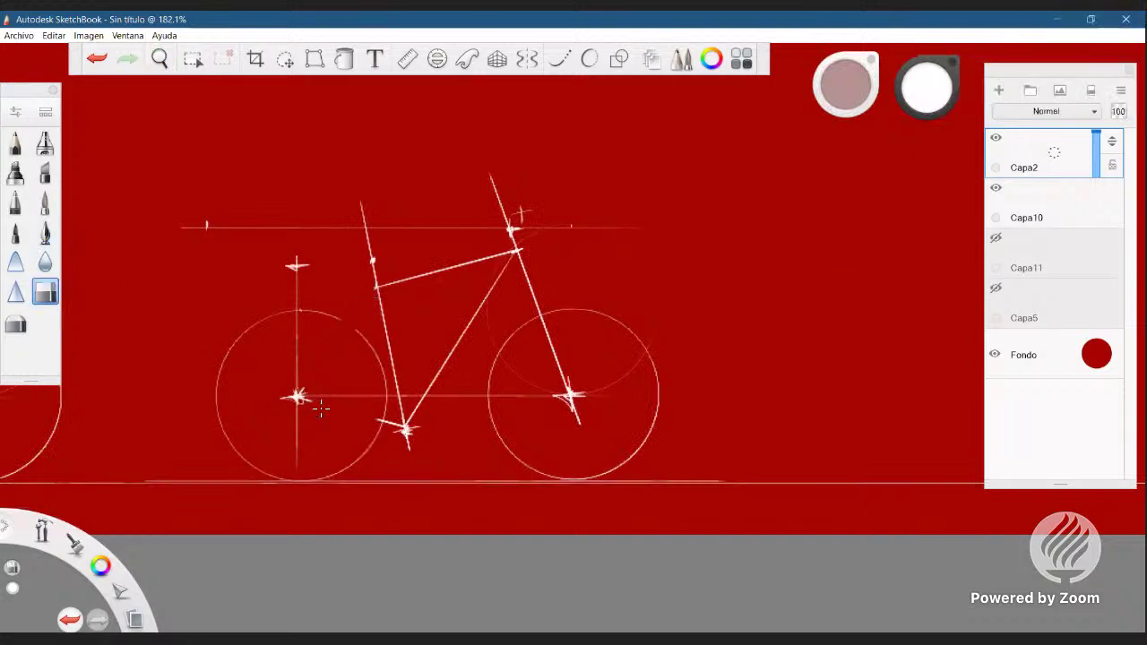
drag(384, 295, 396, 285)
drag(510, 267, 432, 383)
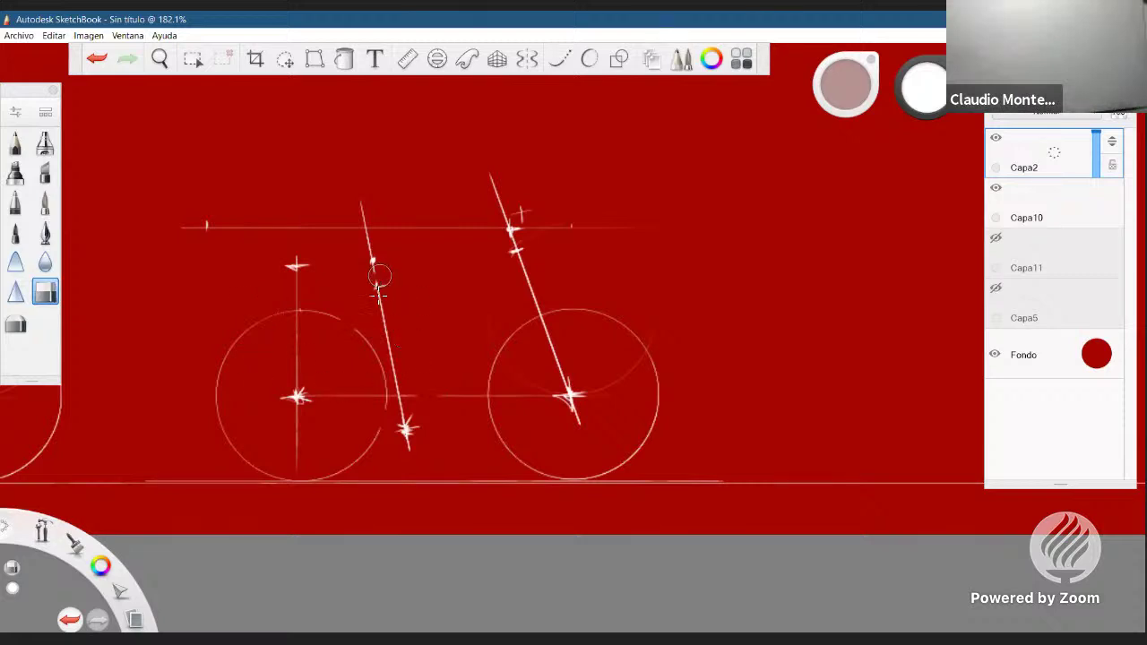
- Draw a curved down tube along a circular ellipse guide, from the pedal axle up to the fork line
click(46, 233)
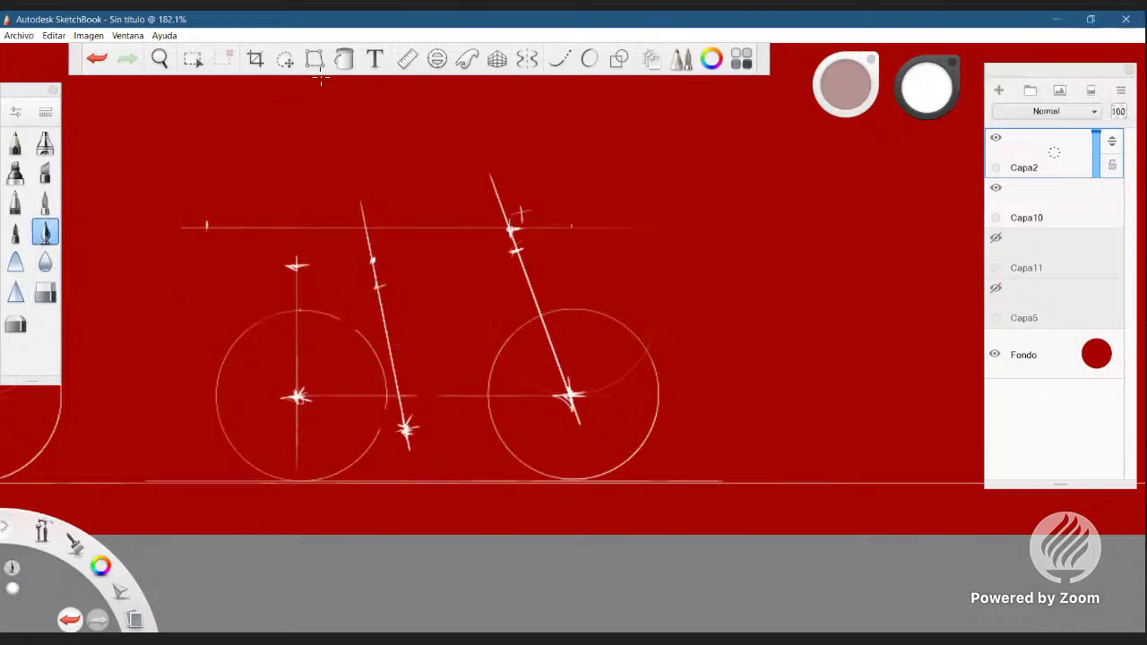
click(439, 59)
drag(500, 299, 631, 438)
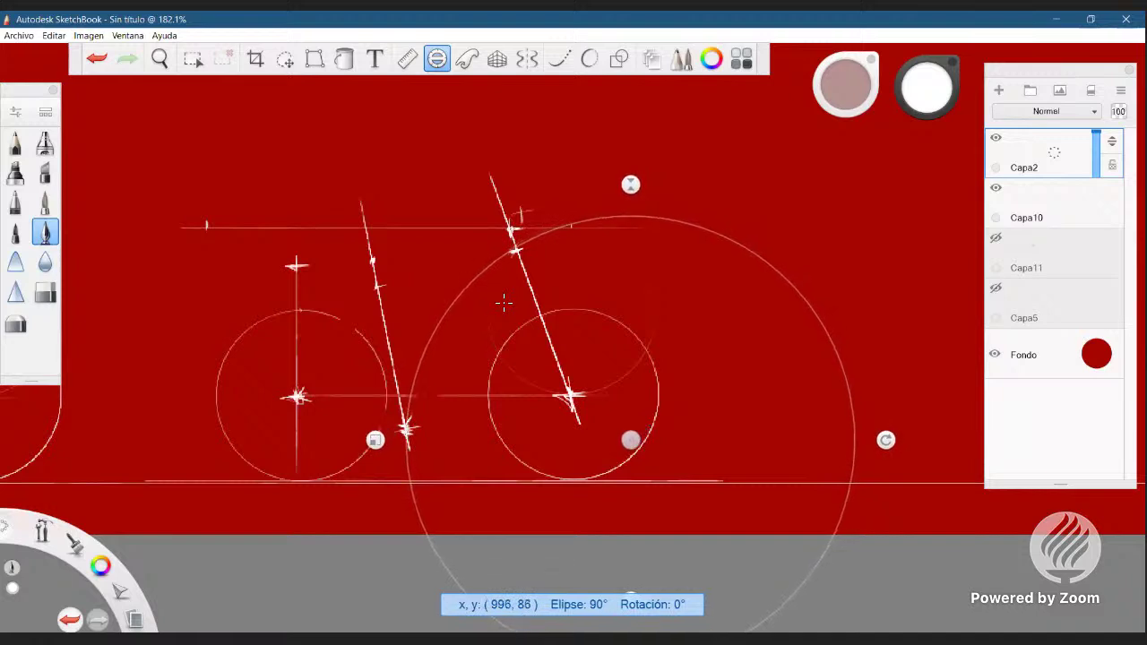
drag(415, 375, 519, 254)
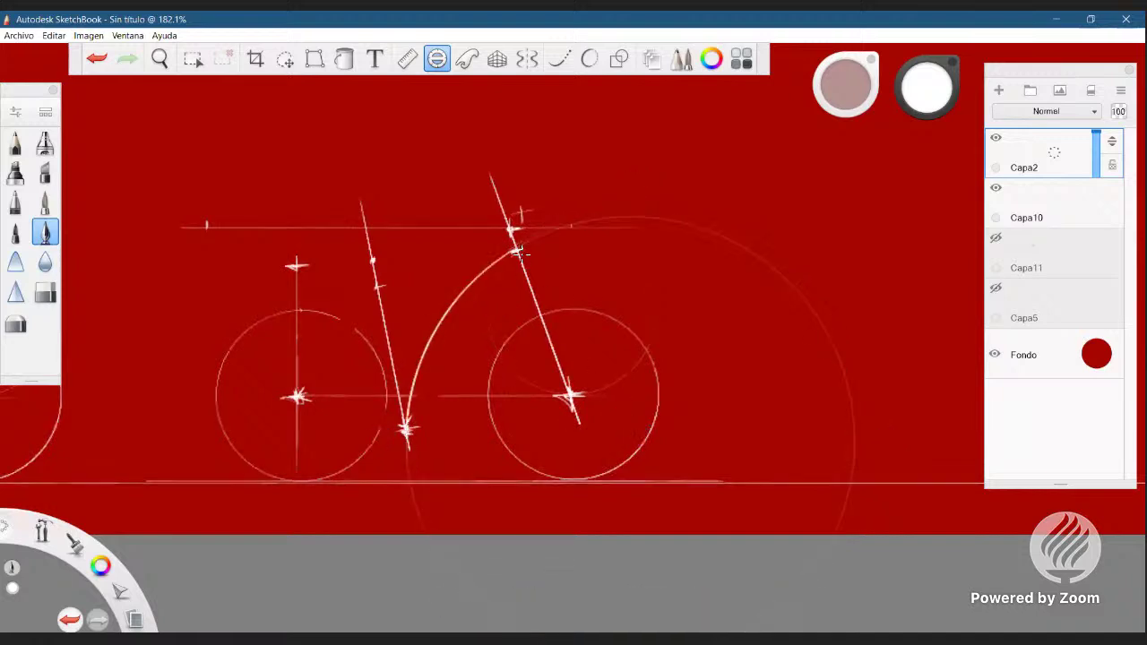
click(631, 600)
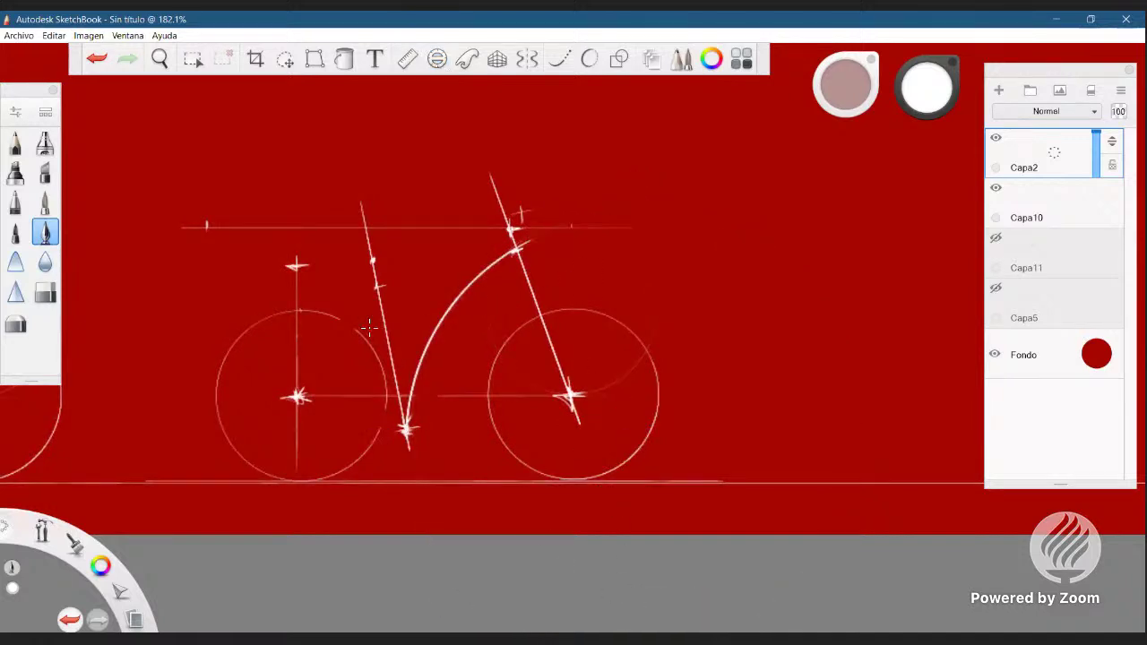
- Draw a horizontal stay from the rear axle to the seat tube and a slanted stay up to the seat tube's lower mark
click(405, 59)
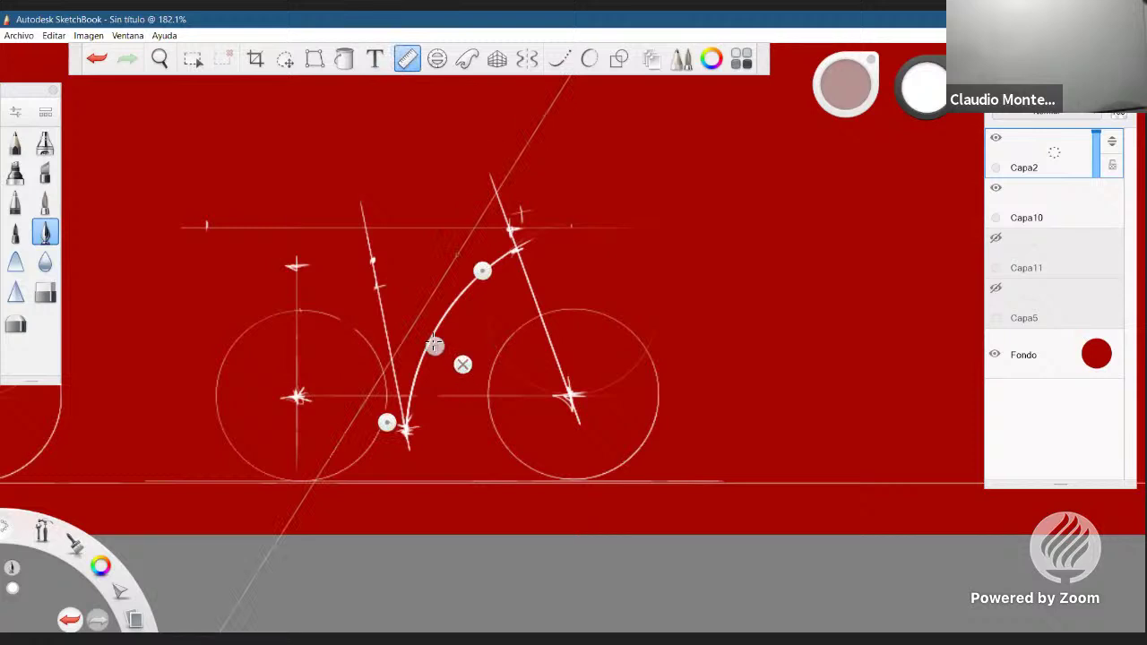
click(462, 365)
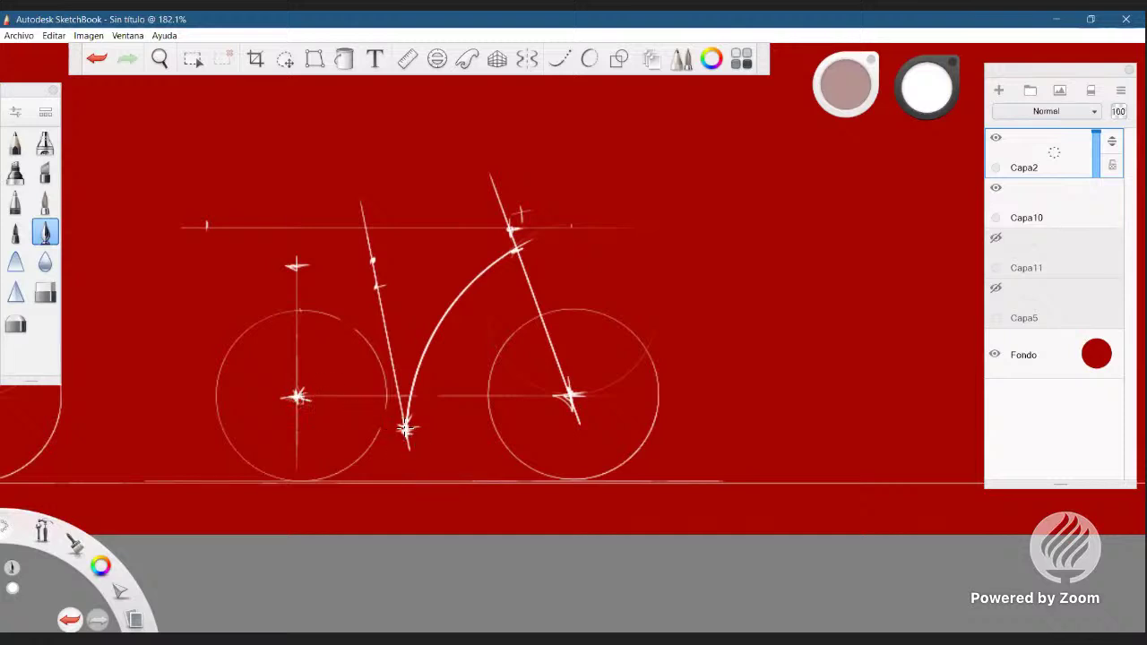
mouse_move(299, 399)
mouse_down()
mouse_move(367, 398)
mouse_move(300, 399)
mouse_move(373, 277)
mouse_up()
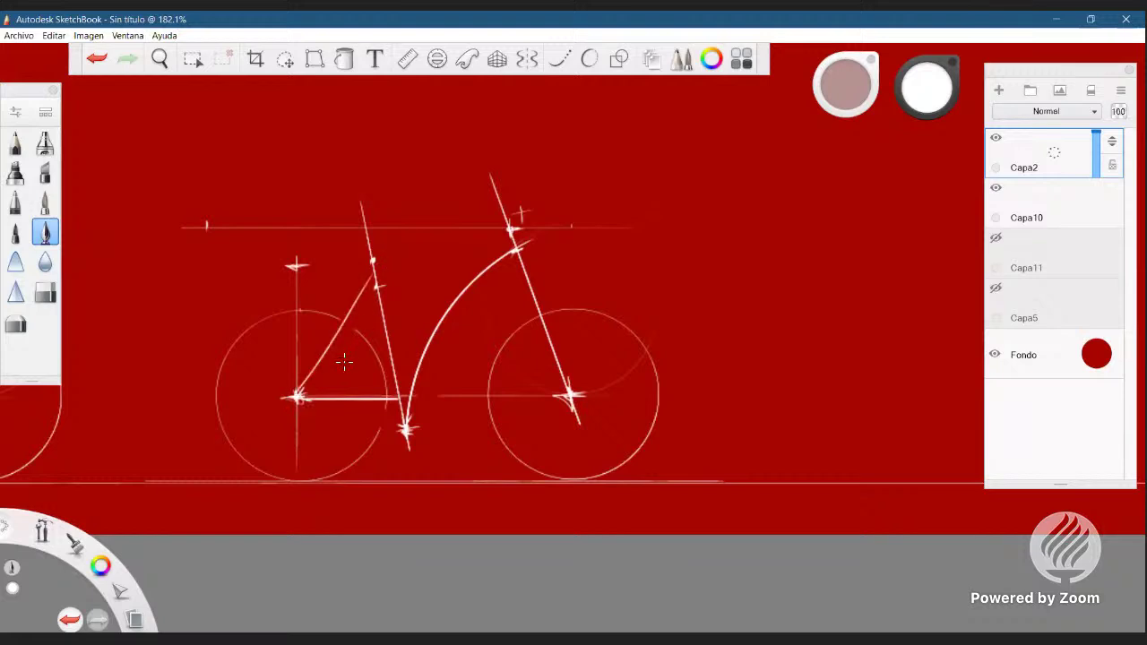
key(ctrl+z)
drag(300, 394, 379, 288)
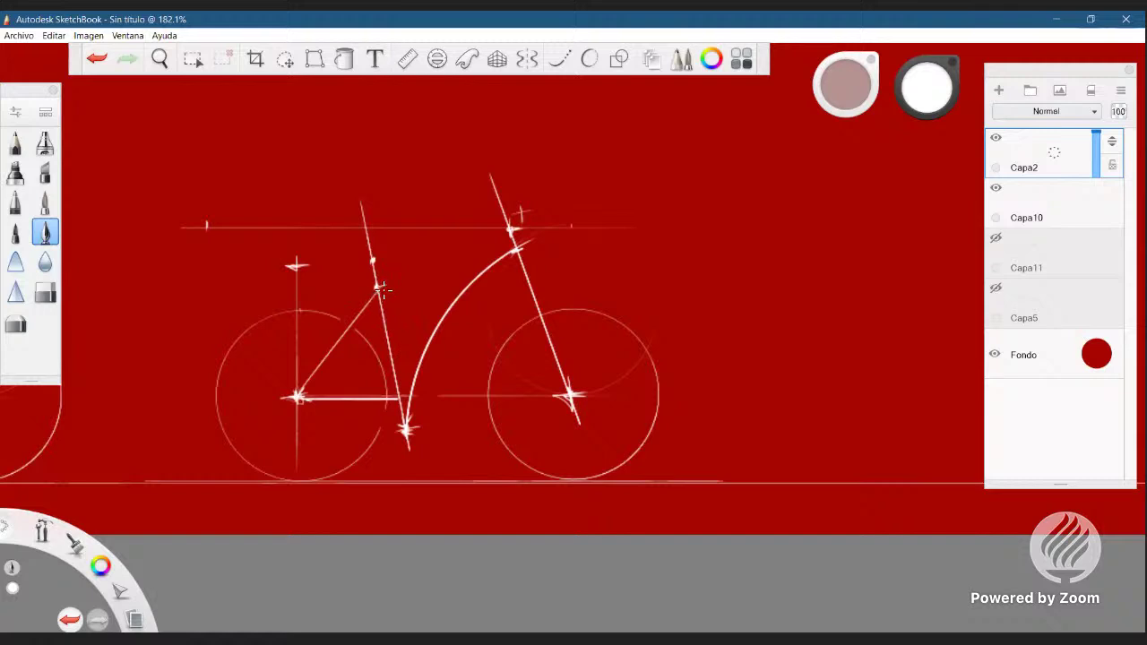
- Draw a sagging curved top tube from the slanted stay's junction with the seat tube to the curved down tube
drag(380, 287, 468, 279)
key(ctrl+z)
key(ctrl+y)
key(ctrl+z)
key(ctrl+y)
key(ctrl+z)
drag(380, 287, 472, 289)
- Duplicate the second bicycle onto a new layer and place the copy beside it on the ground line
key(space)
mouse_move(564, 323)
mouse_down()
mouse_move(502, 333)
mouse_move(505, 323)
mouse_move(610, 304)
mouse_move(602, 285)
mouse_up()
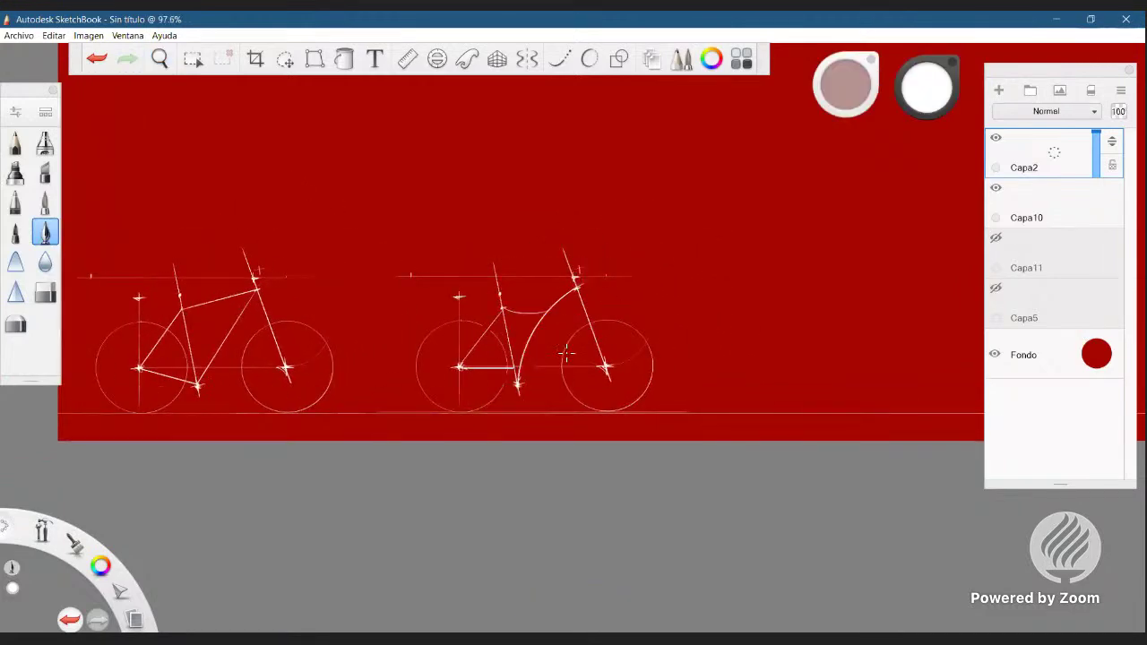
key(space)
mouse_move(529, 318)
mouse_down()
mouse_move(499, 332)
mouse_move(425, 269)
mouse_up()
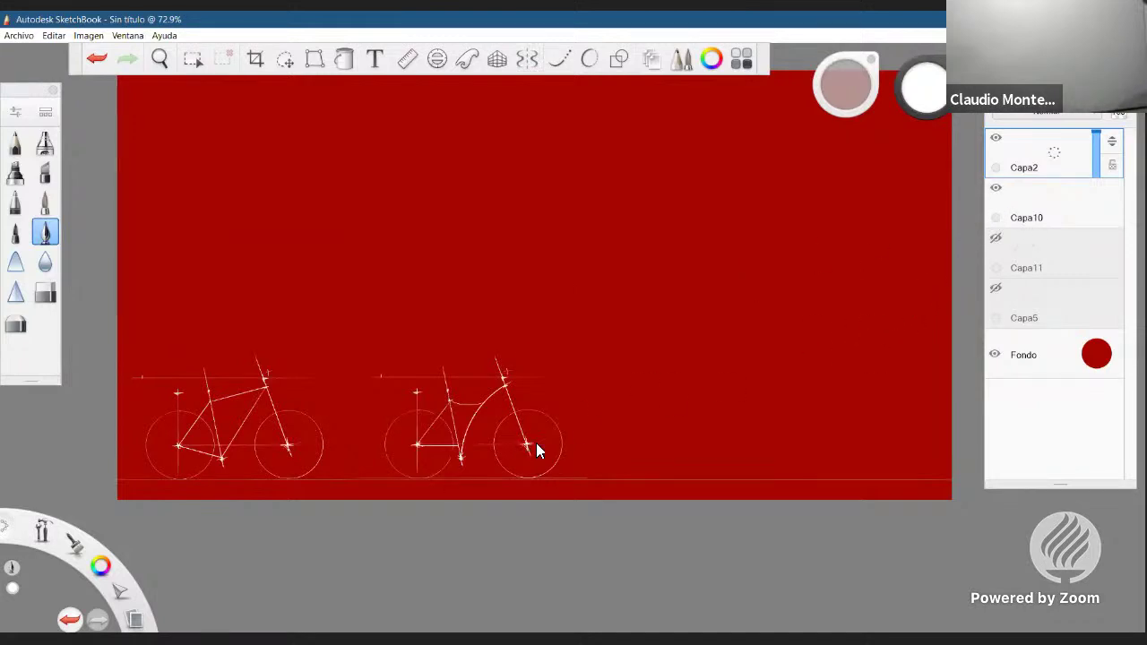
key(space)
mouse_move(540, 435)
mouse_down()
mouse_move(466, 363)
mouse_move(518, 319)
mouse_move(529, 335)
mouse_move(491, 316)
mouse_up()
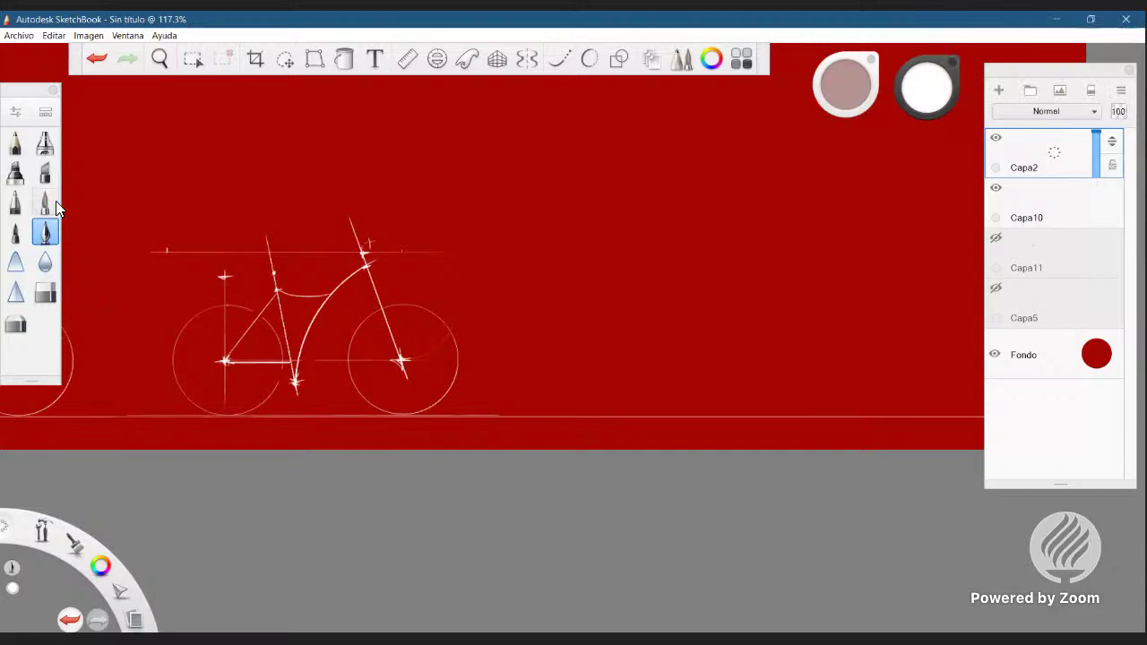
click(195, 60)
mouse_move(140, 209)
mouse_down()
mouse_move(502, 422)
mouse_move(494, 437)
mouse_up()
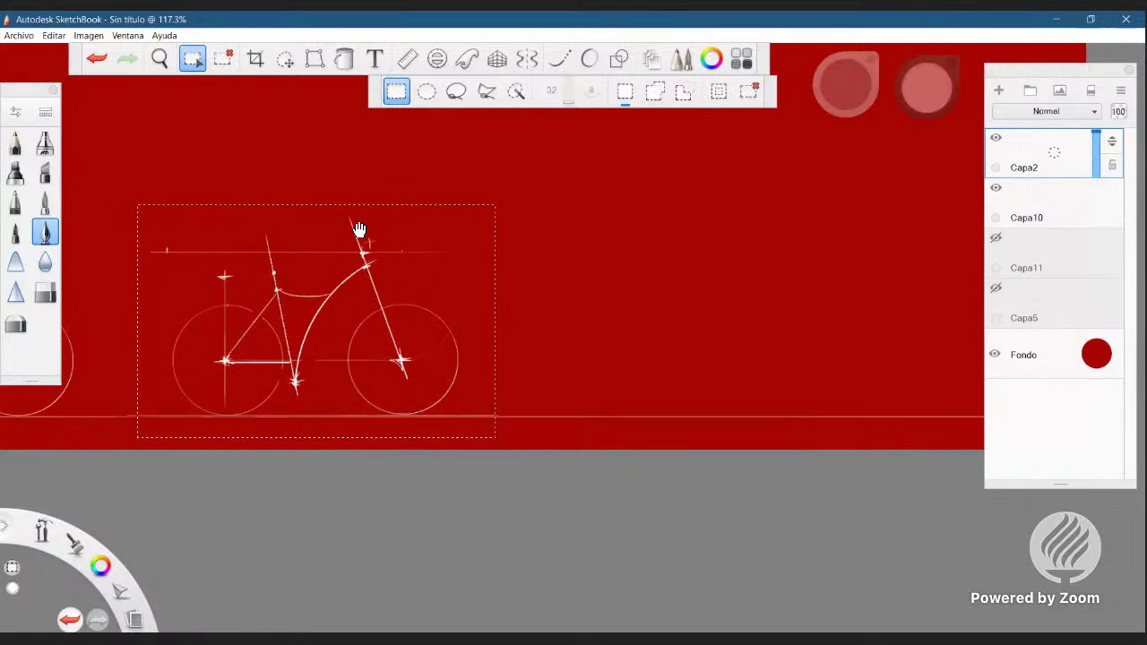
key(ctrl+c)
key(ctrl+v)
drag(367, 315, 817, 320)
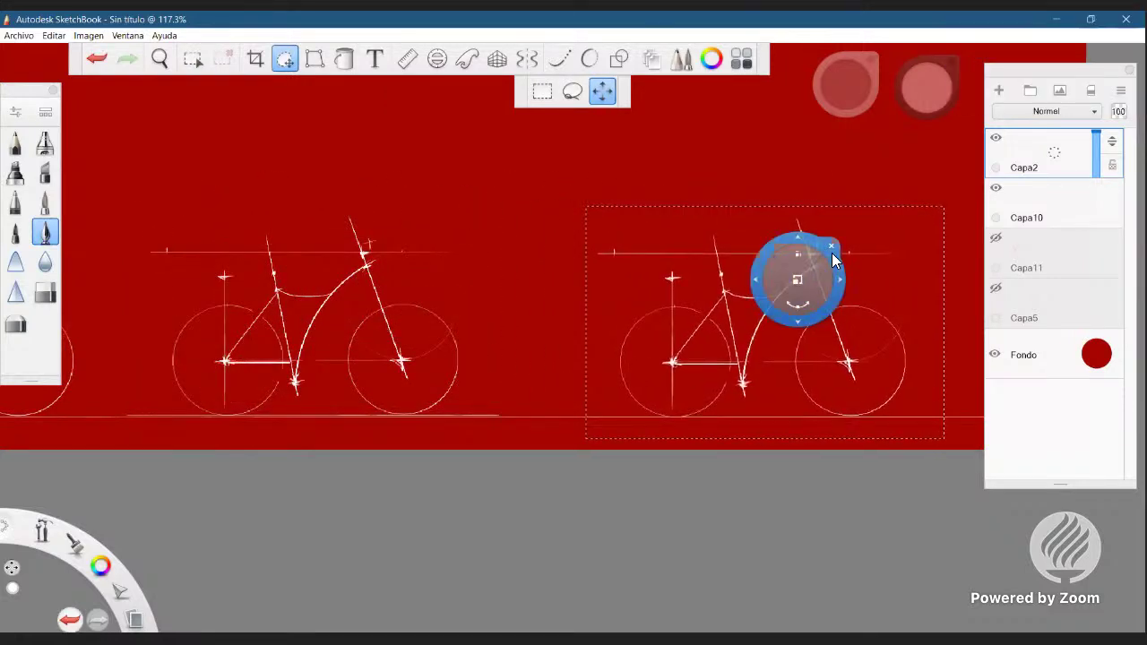
- Erase the rear stays, curved top tube and curved down tube from the third bicycle
key(space)
drag(764, 319, 529, 324)
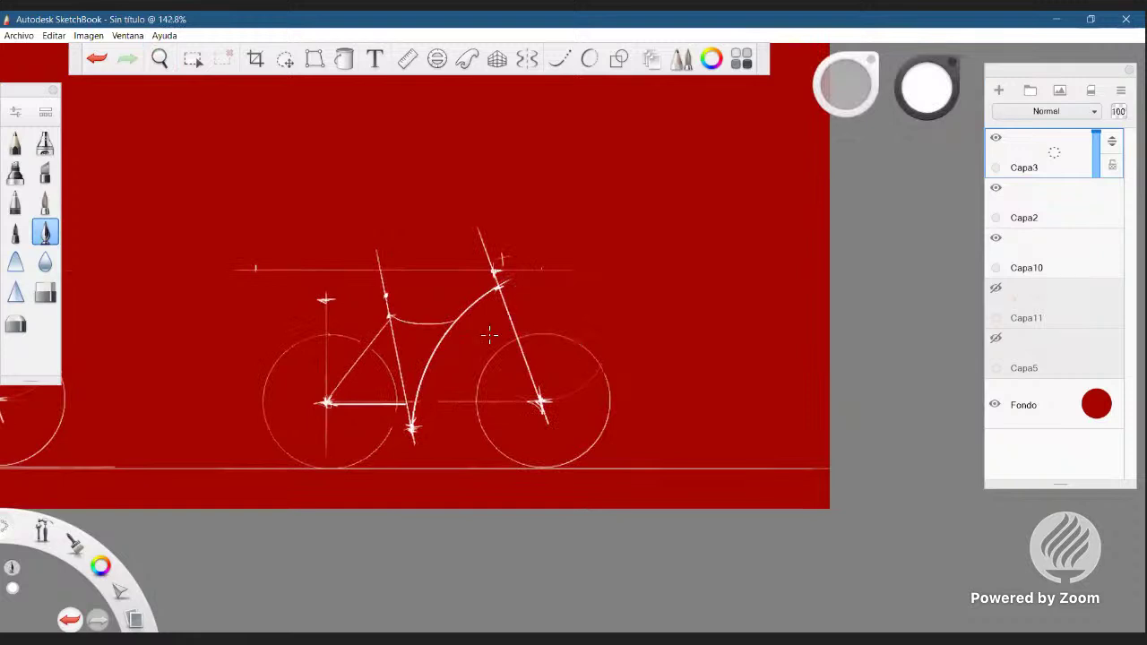
click(44, 296)
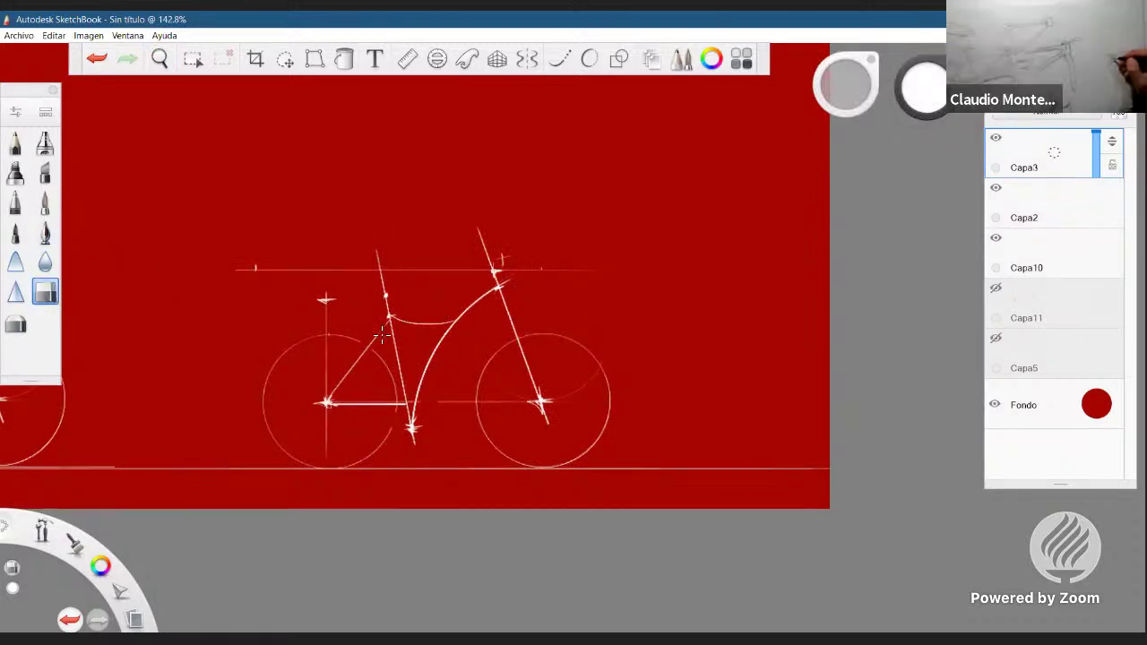
mouse_move(355, 364)
mouse_down()
mouse_move(333, 393)
mouse_move(385, 404)
mouse_up()
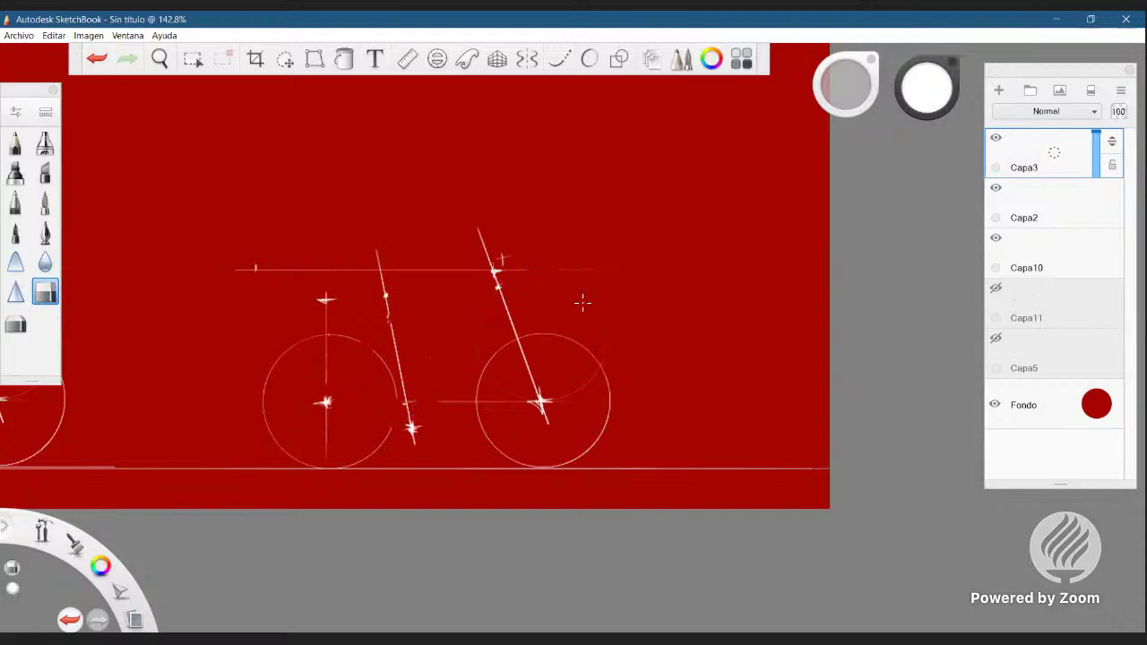
- Erase the third bicycle's seat tube and fork line, leaving the saddle, handlebar, pedal and wheel axle marks
key(space)
drag(490, 357, 563, 314)
drag(378, 173, 386, 217)
drag(397, 260, 421, 412)
drag(566, 253, 571, 240)
drag(576, 289, 619, 414)
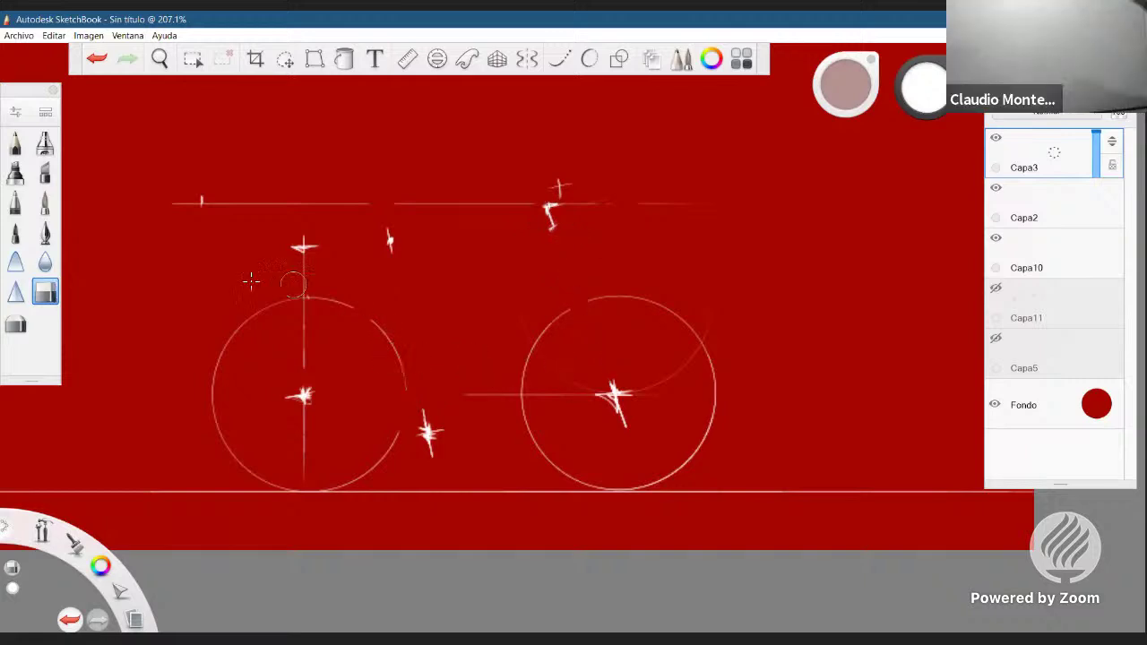
drag(550, 242, 558, 234)
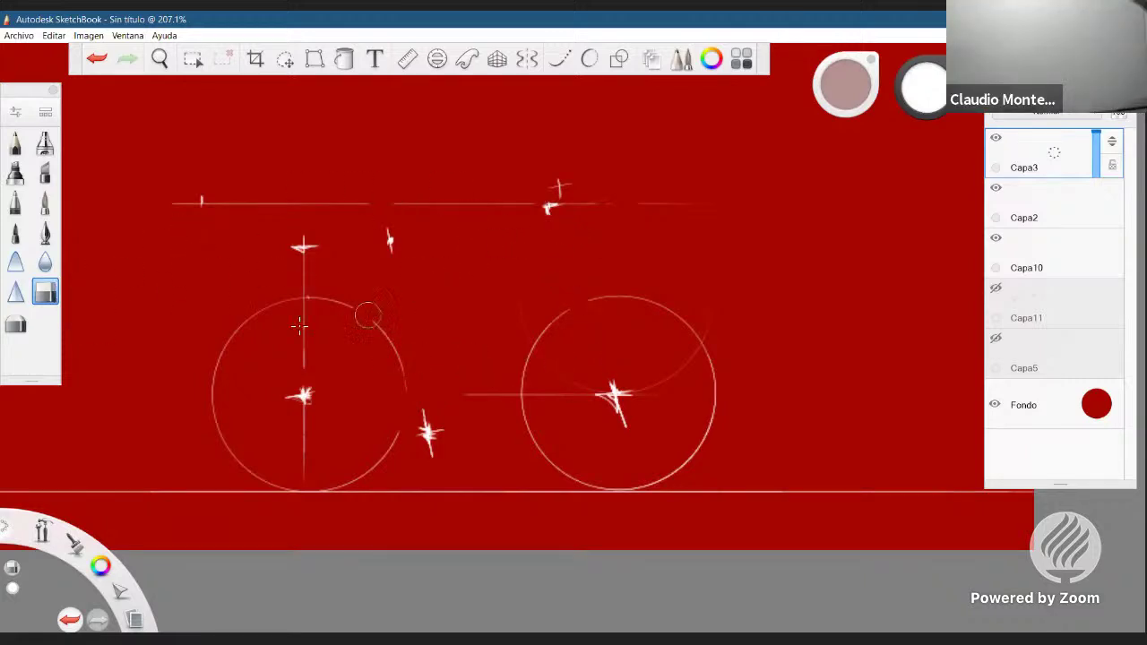
- Draw a straight fork line along the ruler, from above the handlebar mark through the front axle into the lower wheel
click(42, 235)
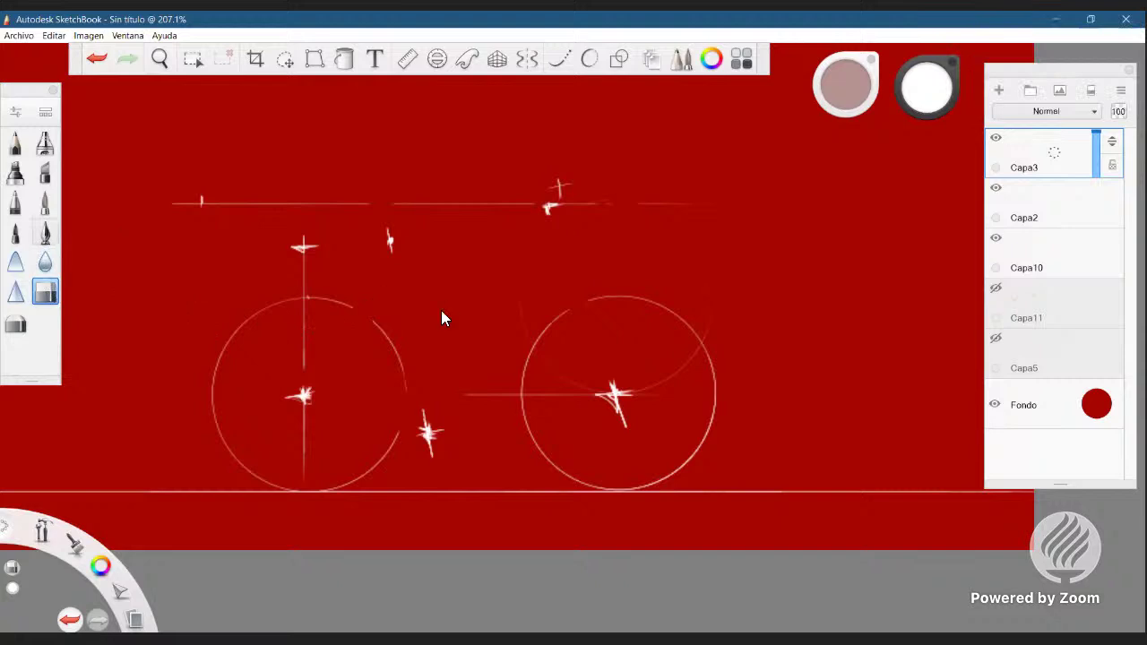
key(space)
drag(525, 386, 559, 368)
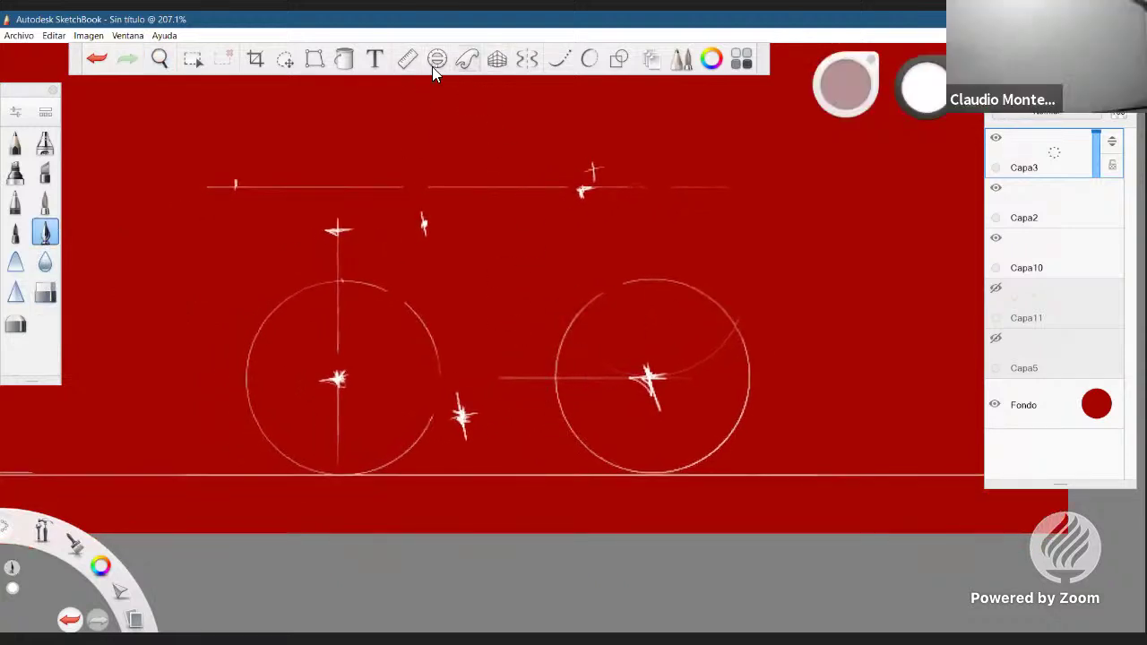
click(407, 59)
drag(394, 424, 481, 406)
drag(458, 341, 581, 264)
drag(608, 336, 625, 404)
drag(575, 159, 682, 465)
click(559, 311)
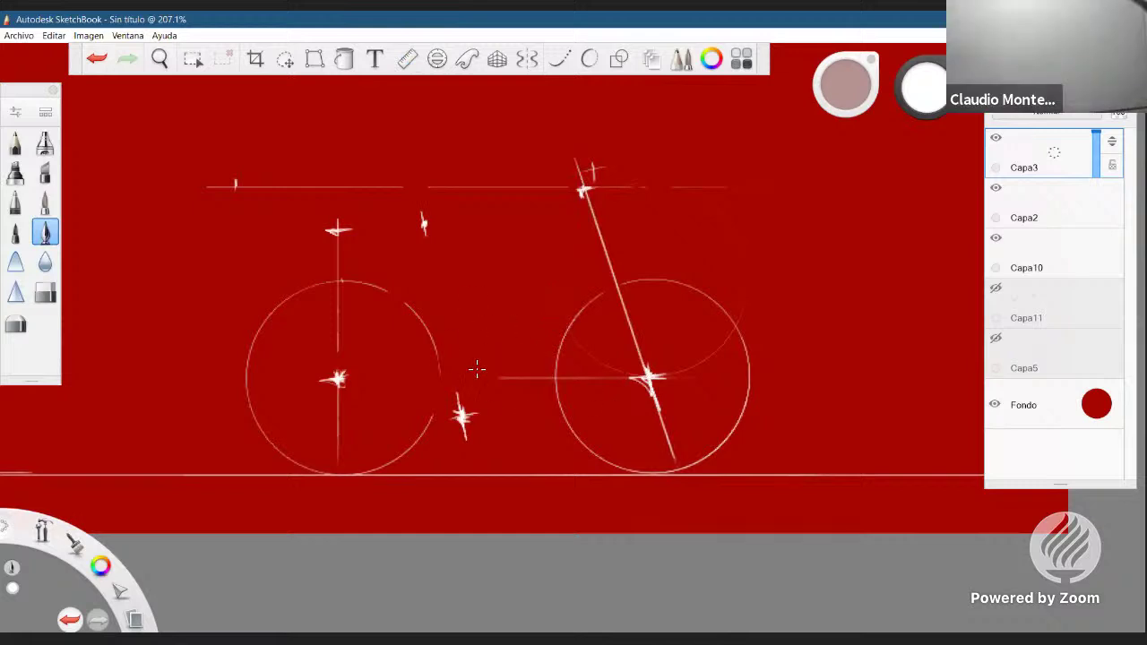
click(401, 61)
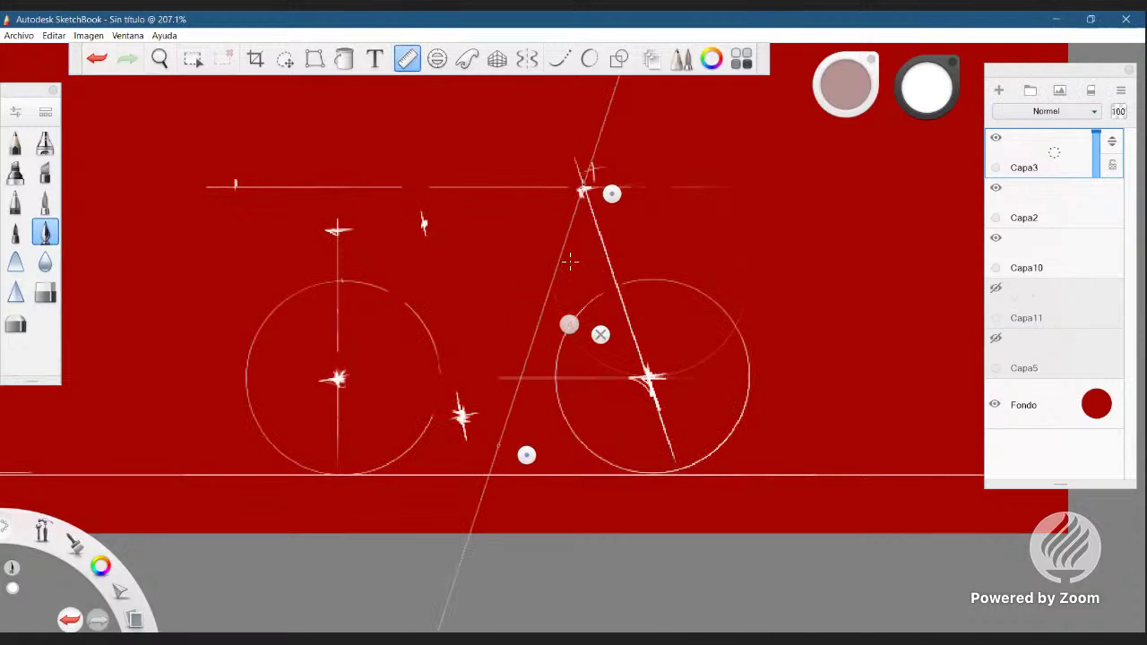
drag(612, 194, 606, 242)
drag(527, 457, 482, 441)
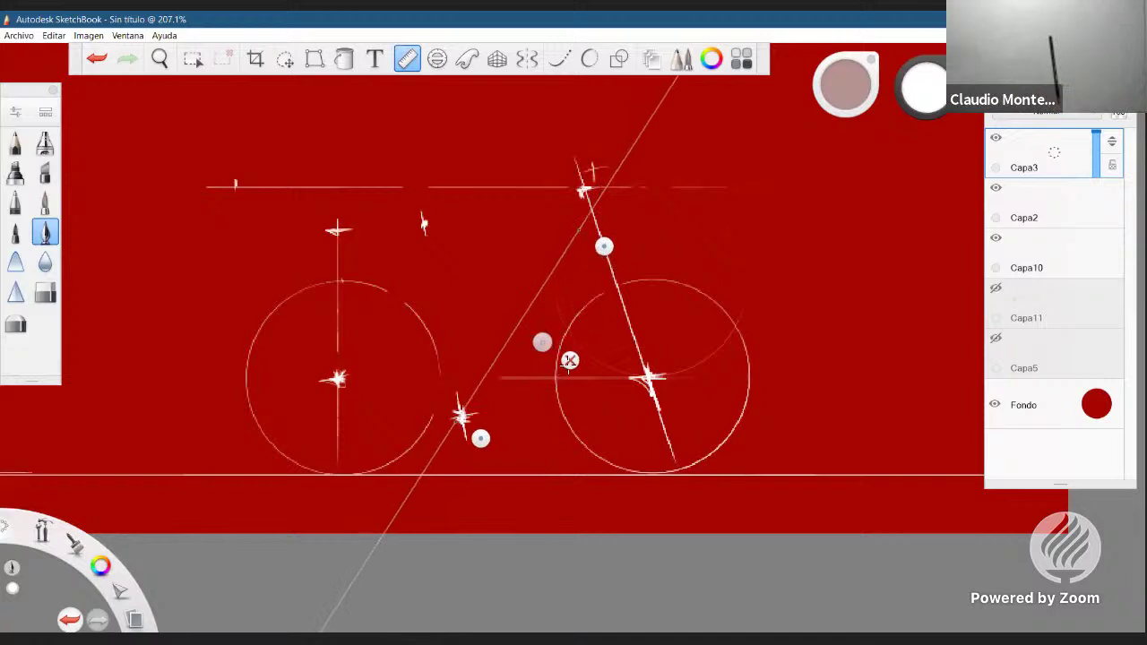
click(571, 361)
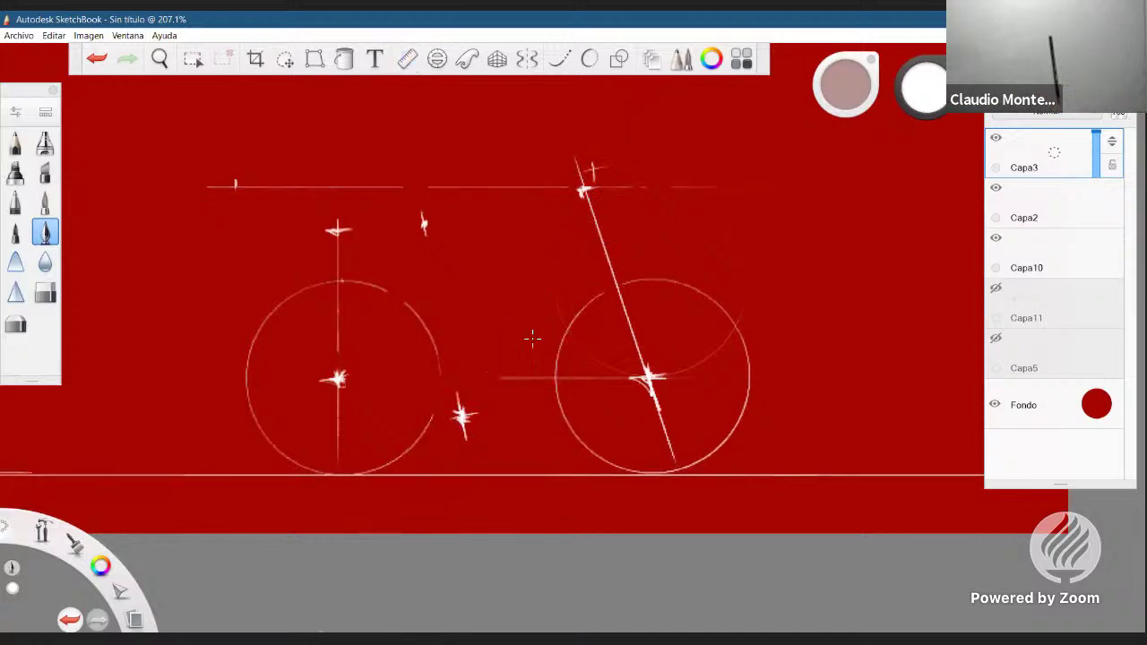
click(407, 61)
click(569, 360)
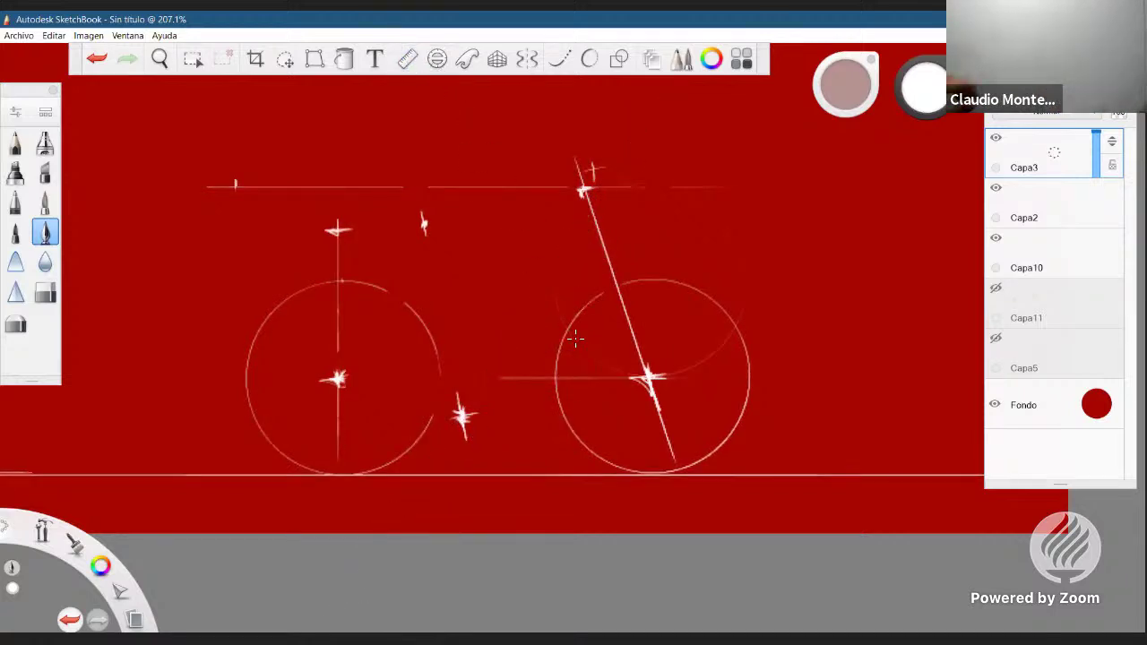